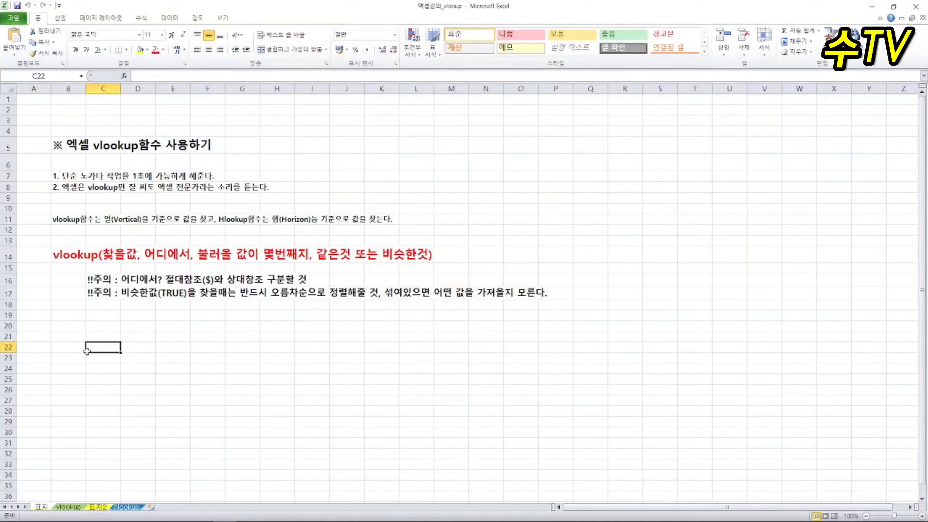
{"action": "left_click", "coordinate": [486, 337]}
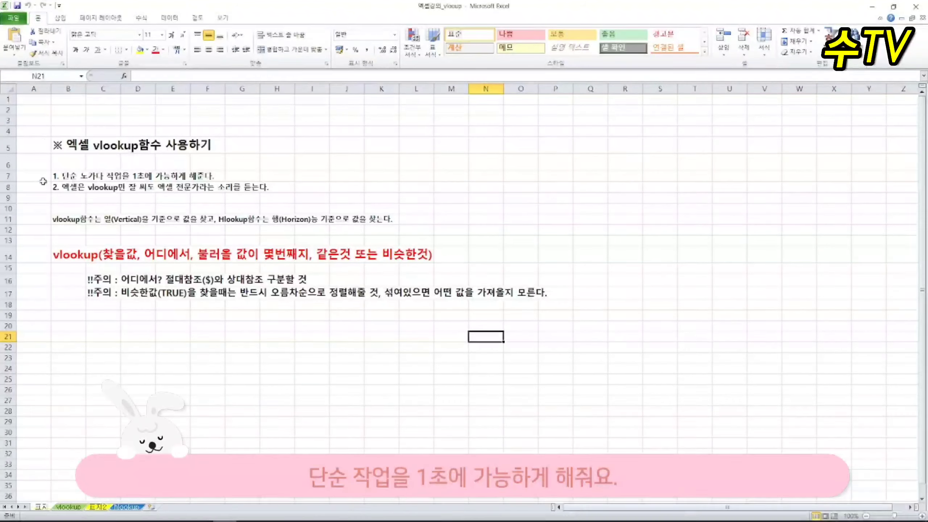
{"action": "left_click", "coordinate": [107, 357]}
{"action": "left_click", "coordinate": [29, 177]}
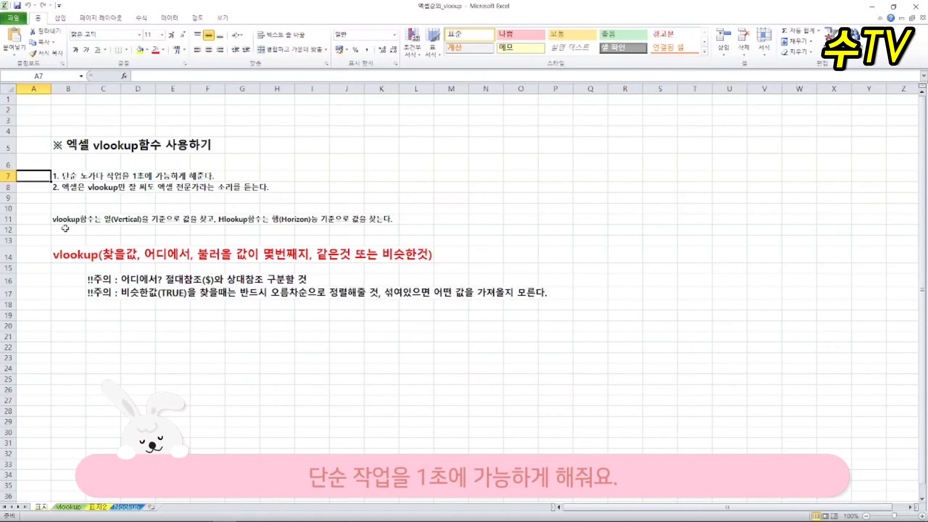
{"action": "left_click", "coordinate": [88, 348]}
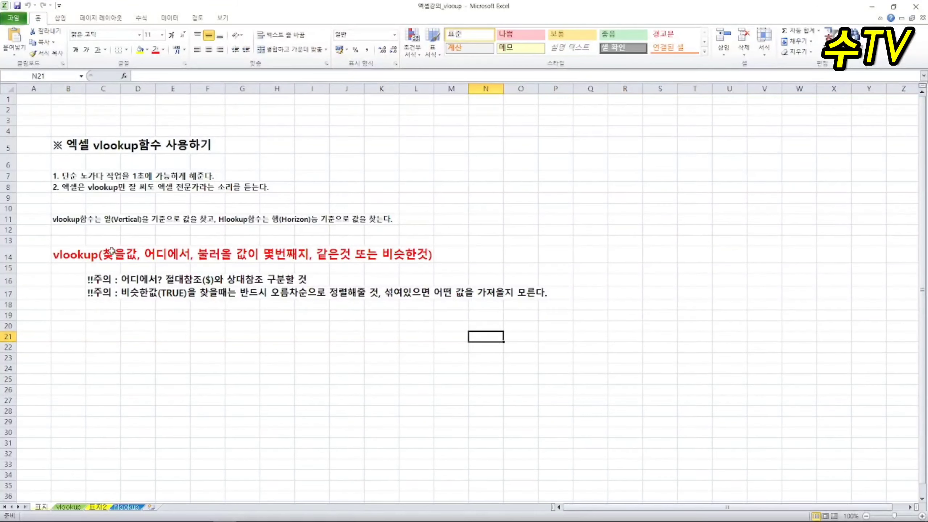
{"action": "left_click", "coordinate": [107, 357]}
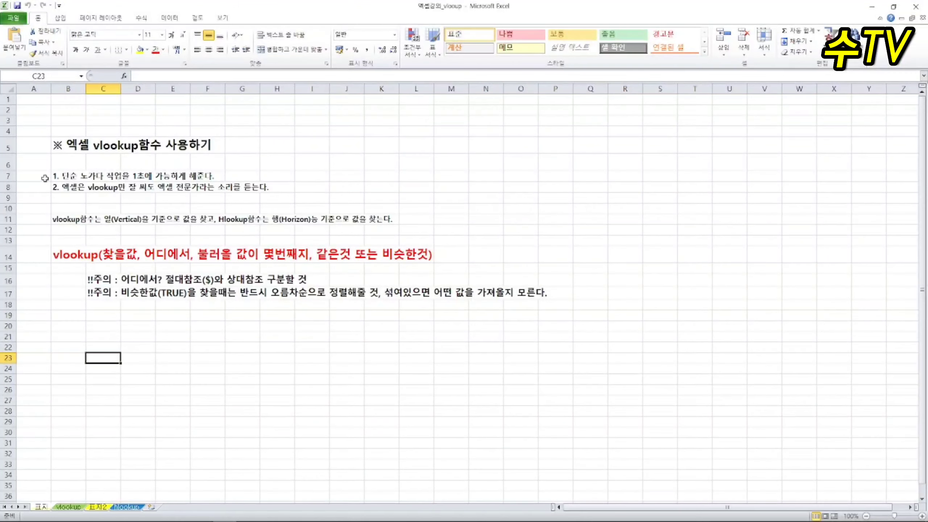
{"action": "left_click", "coordinate": [29, 178]}
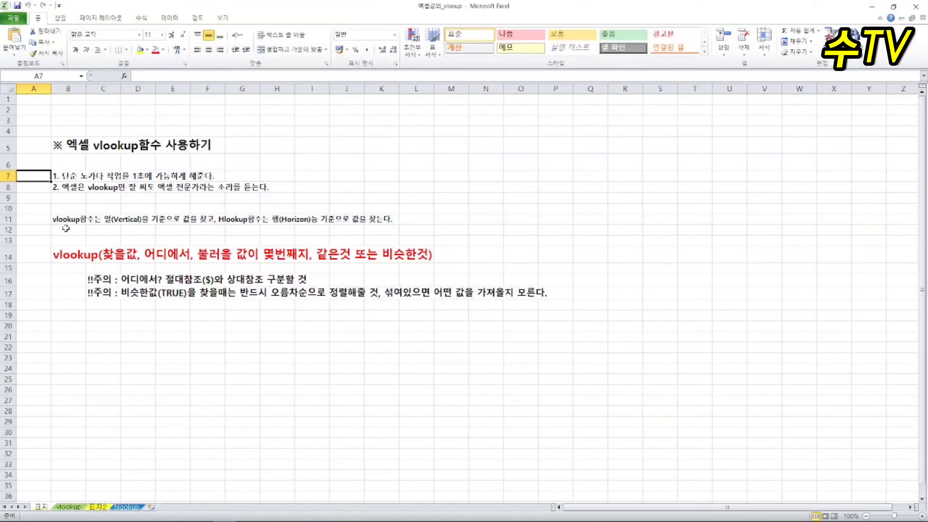
{"action": "left_click", "coordinate": [87, 351]}
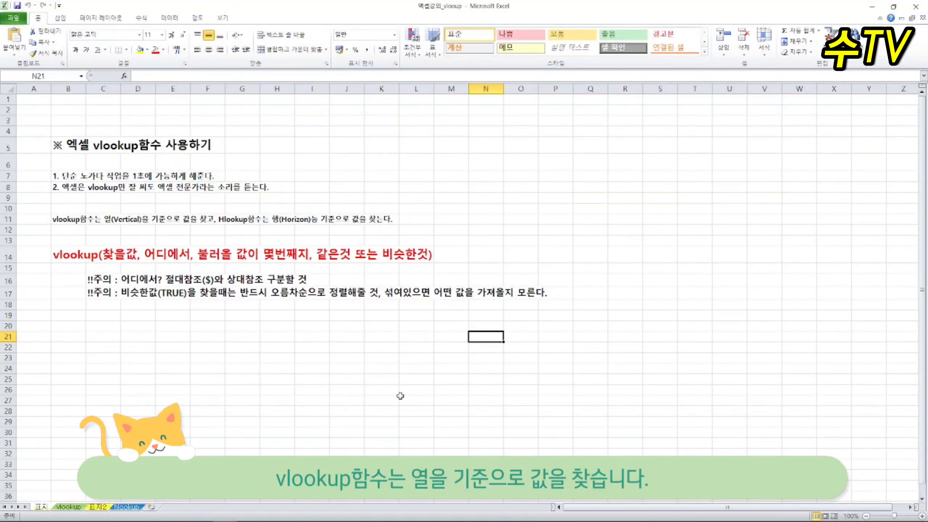
{"action": "left_click", "coordinate": [107, 355]}
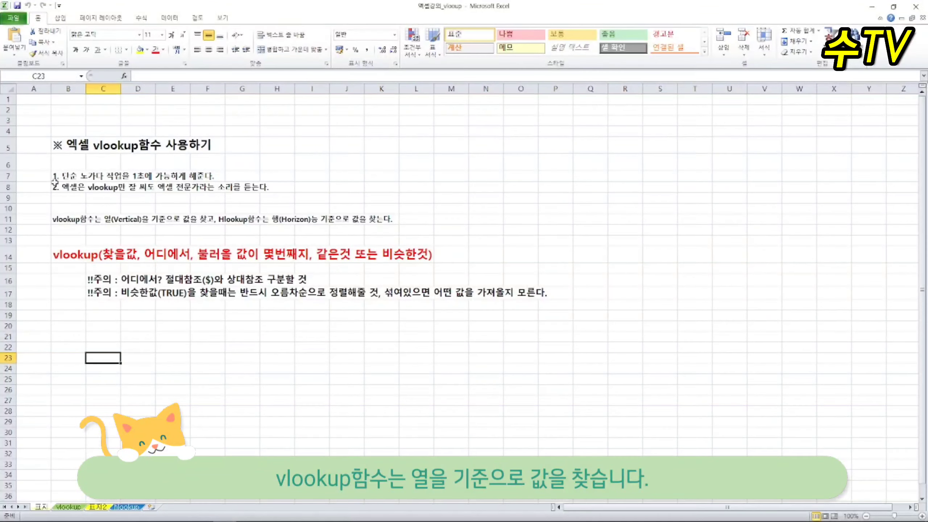
{"action": "left_click", "coordinate": [31, 179]}
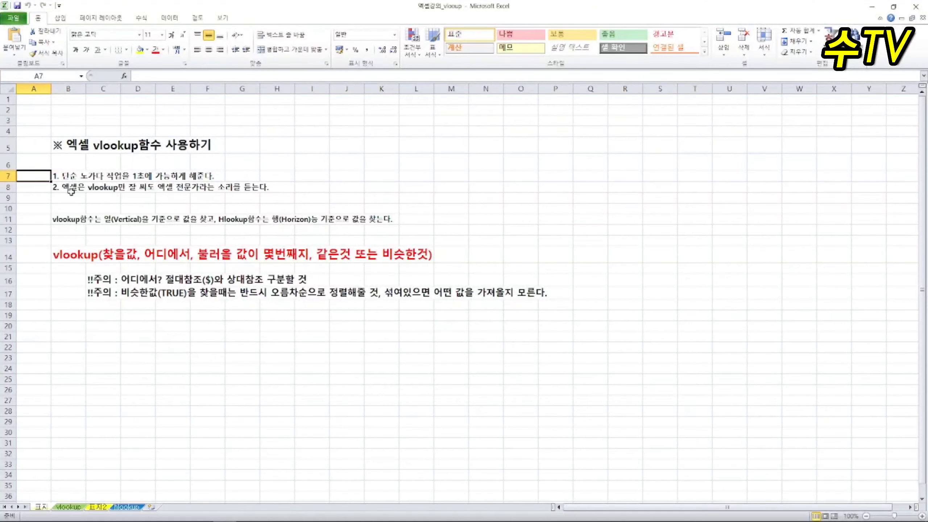
{"action": "left_click", "coordinate": [87, 349]}
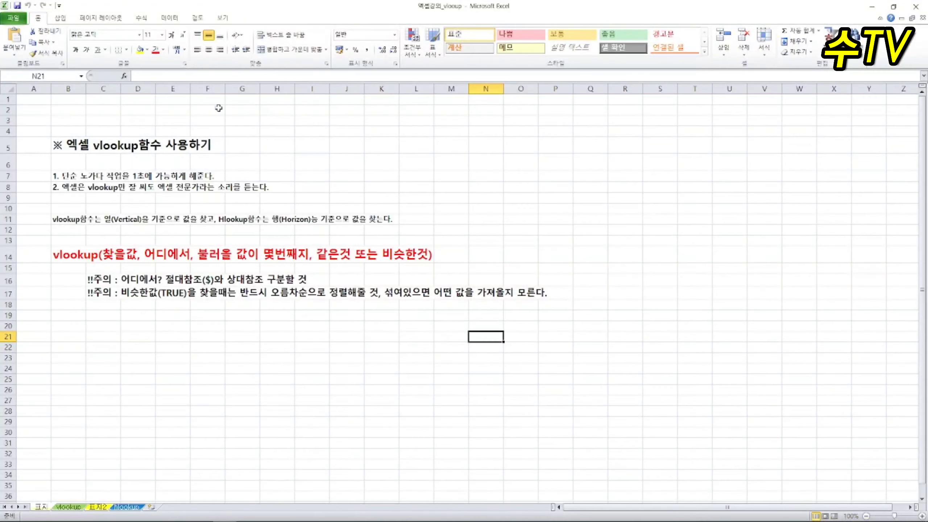
{"action": "left_click", "coordinate": [107, 357]}
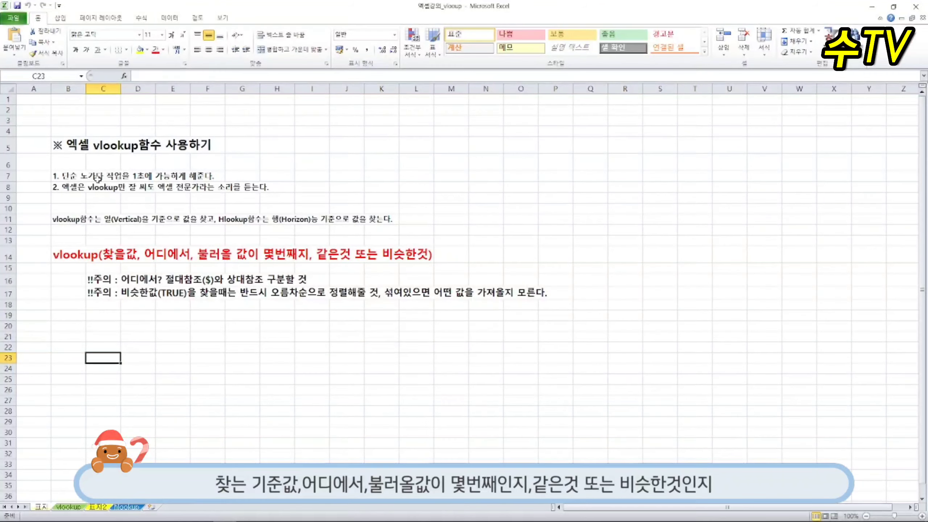
{"action": "left_click", "coordinate": [39, 178]}
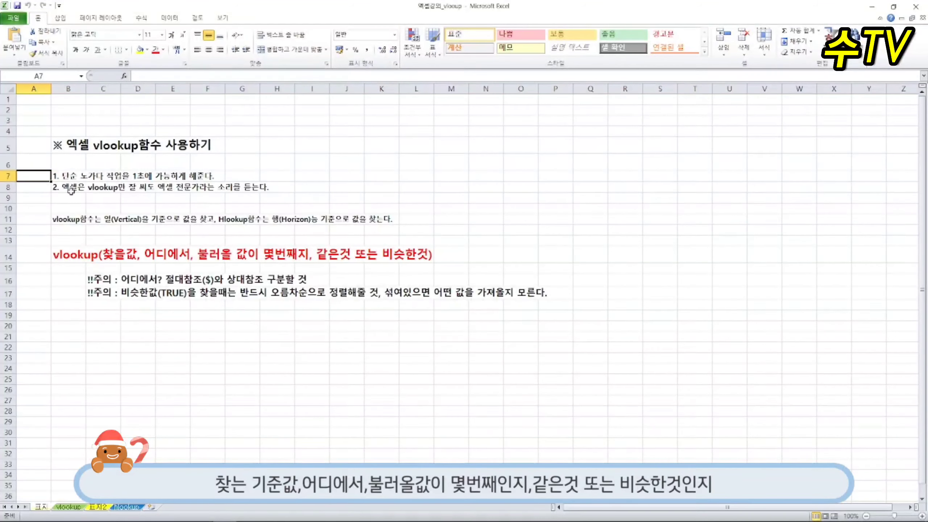
{"action": "left_click", "coordinate": [102, 352]}
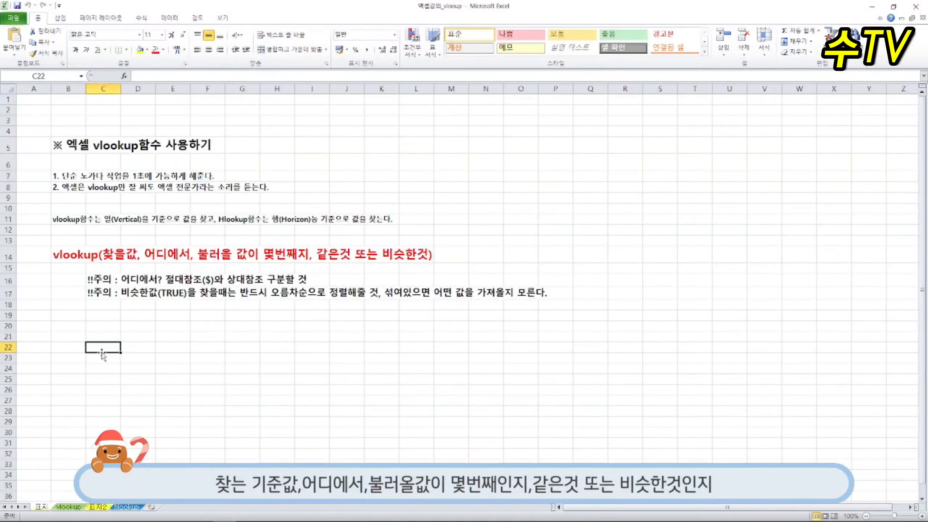
{"action": "left_click", "coordinate": [107, 357]}
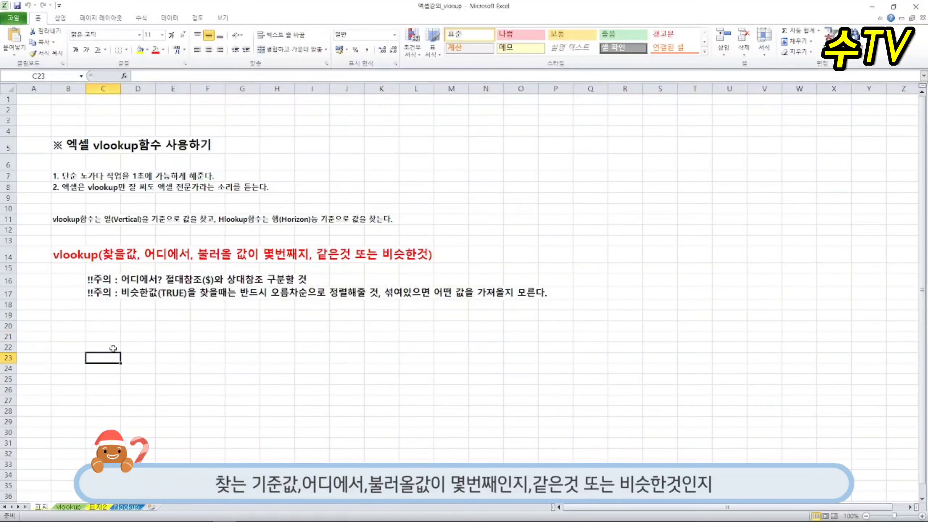
{"action": "left_click", "coordinate": [31, 180]}
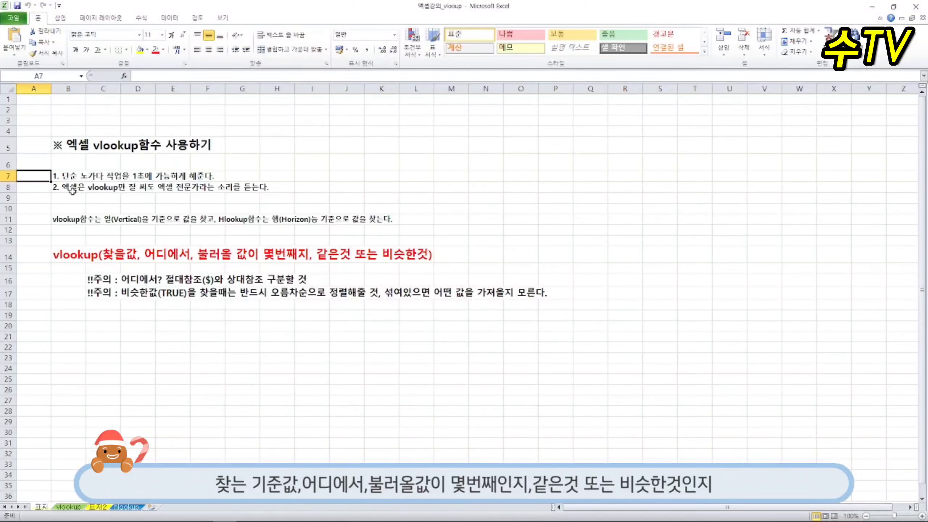
{"action": "left_click", "coordinate": [88, 351]}
{"action": "left_click", "coordinate": [485, 337]}
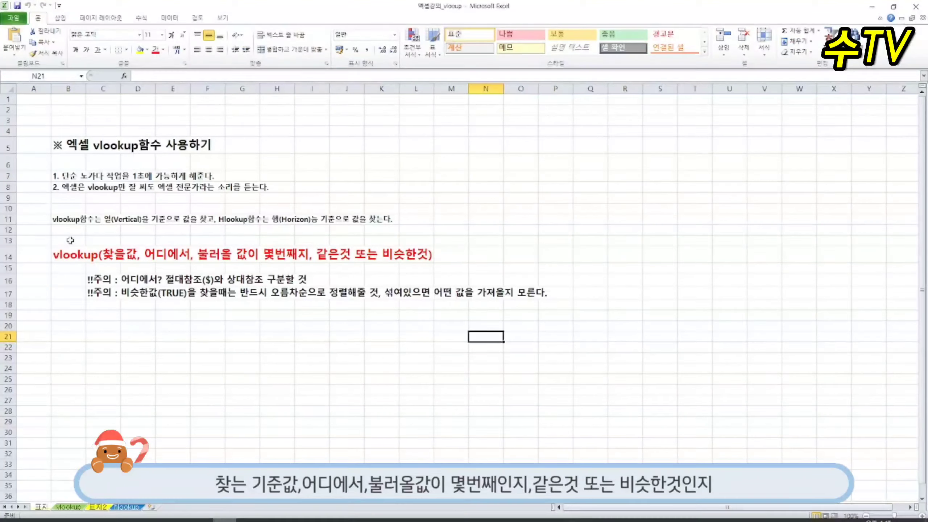
{"action": "left_click", "coordinate": [106, 357]}
{"action": "left_click", "coordinate": [29, 178]}
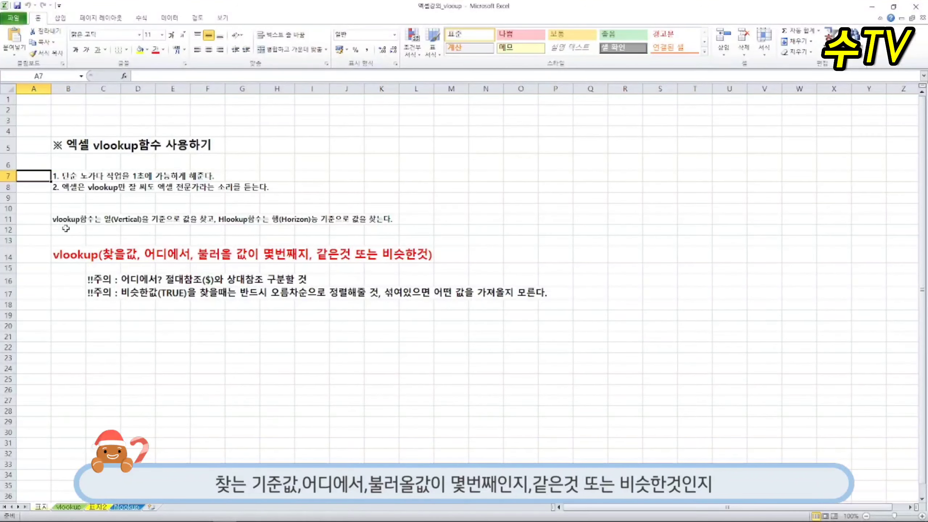
{"action": "left_click", "coordinate": [485, 336]}
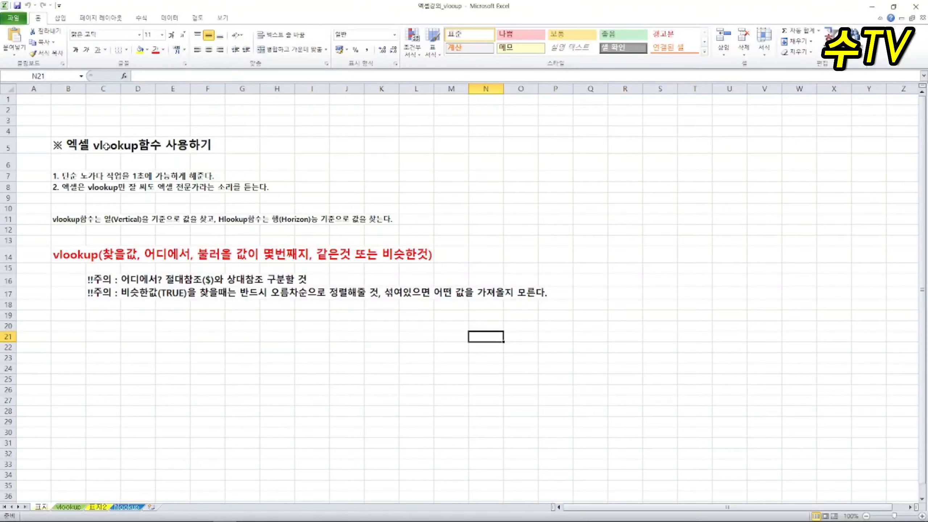
{"action": "left_click", "coordinate": [107, 357]}
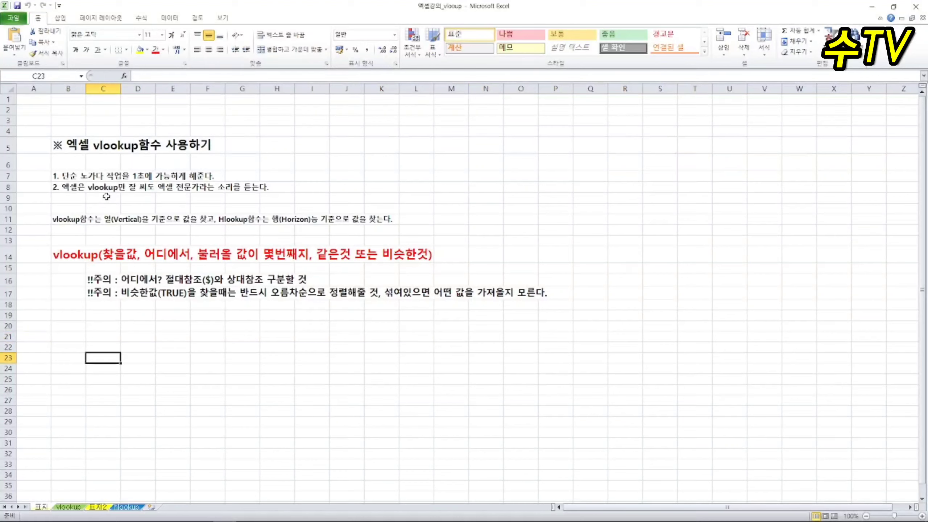
{"action": "left_click", "coordinate": [33, 178]}
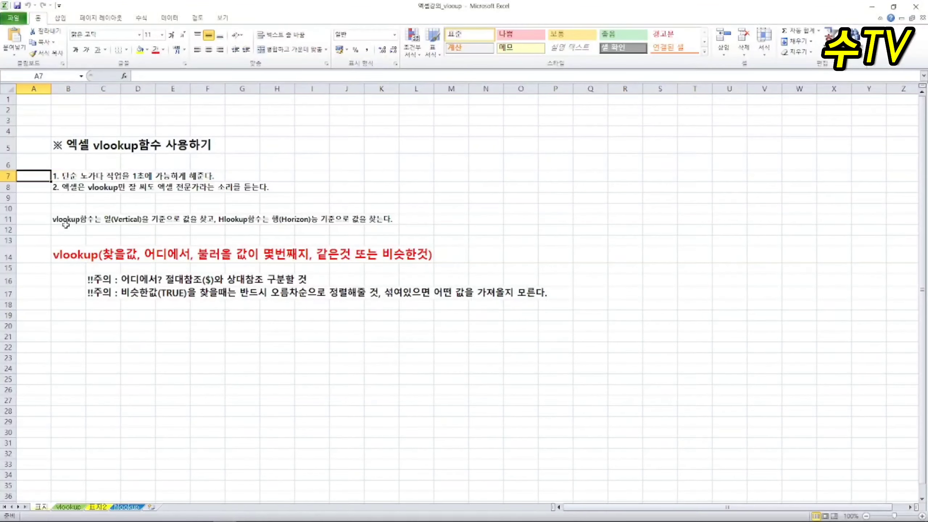
{"action": "left_click", "coordinate": [87, 348]}
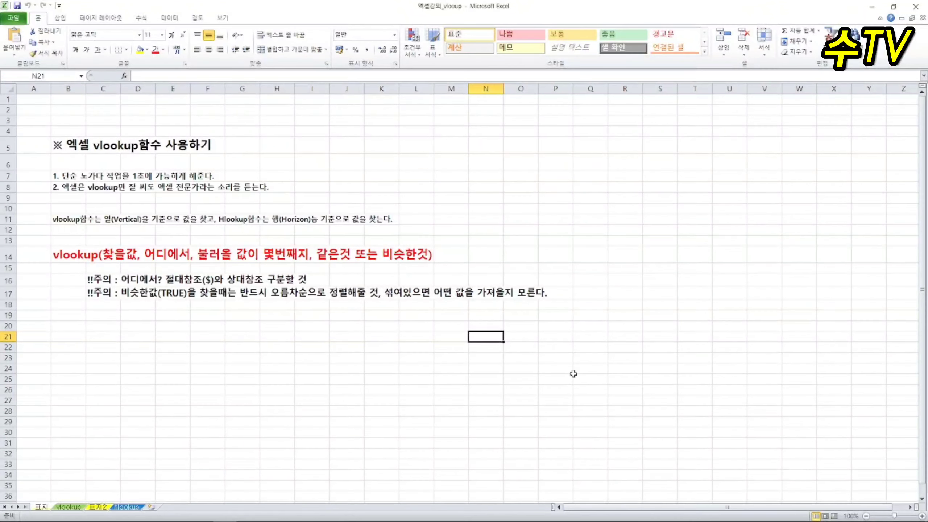
{"action": "left_click", "coordinate": [107, 356]}
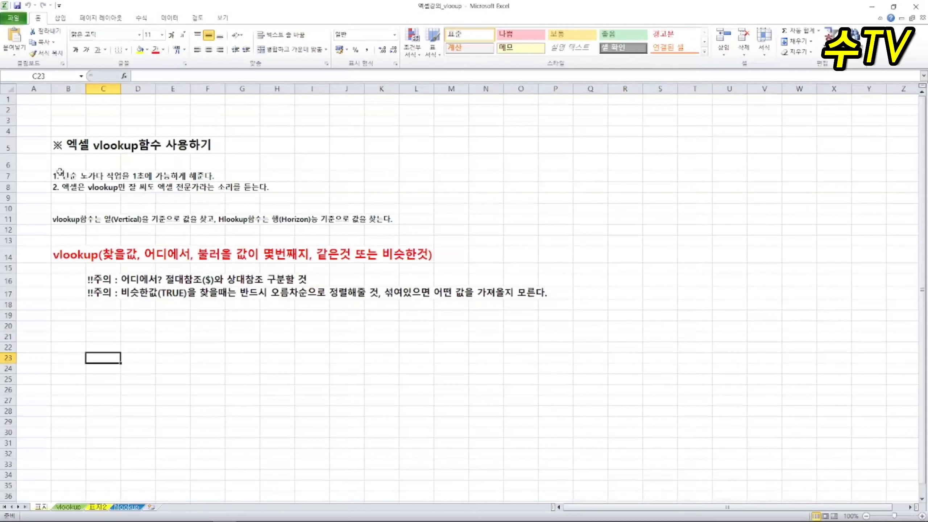
{"action": "left_click", "coordinate": [29, 178]}
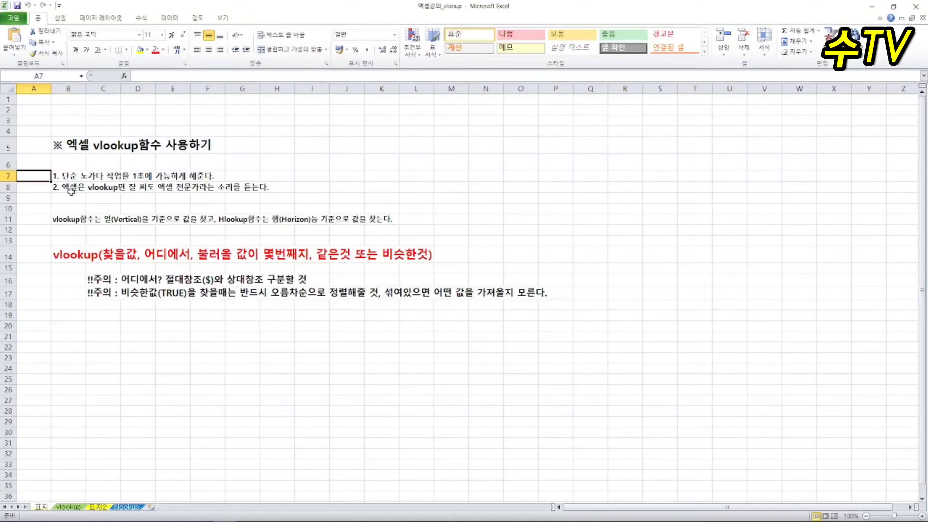
{"action": "left_click", "coordinate": [87, 347]}
{"action": "left_click", "coordinate": [486, 337]}
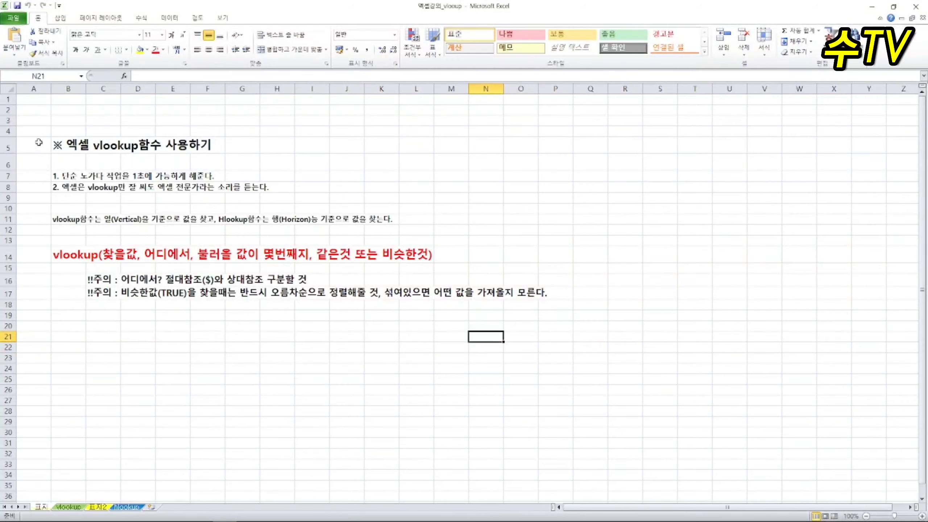
{"action": "left_click", "coordinate": [109, 356]}
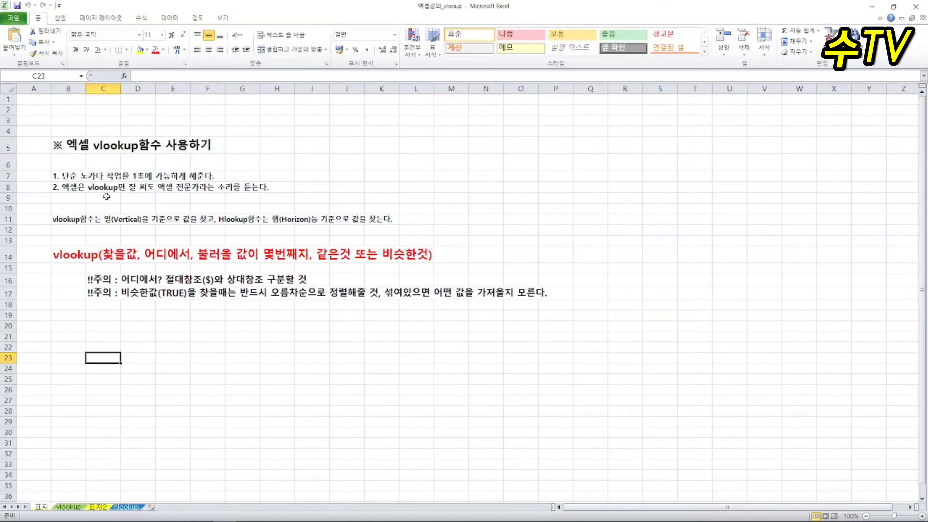
{"action": "left_click", "coordinate": [30, 179]}
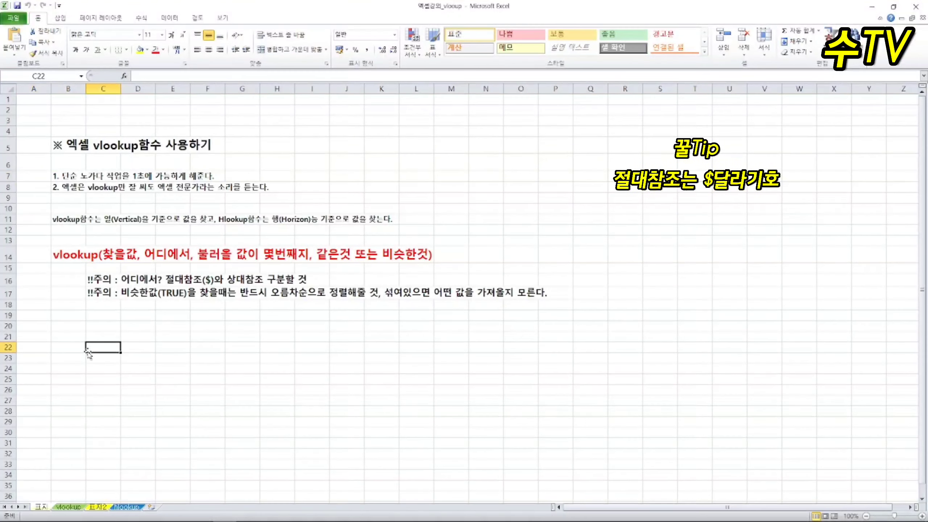
{"action": "left_click", "coordinate": [486, 337]}
{"action": "left_click", "coordinate": [103, 358]}
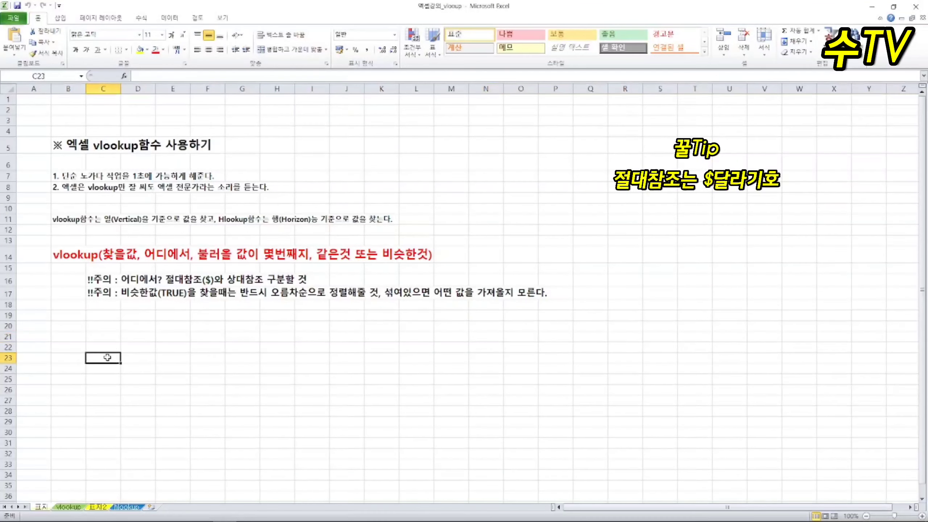
{"action": "left_click", "coordinate": [33, 176]}
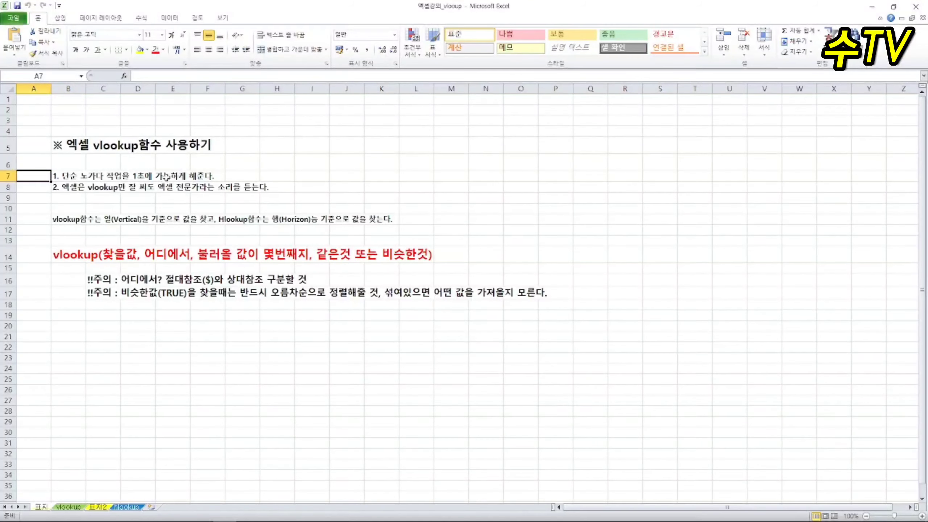
{"action": "left_click", "coordinate": [88, 350]}
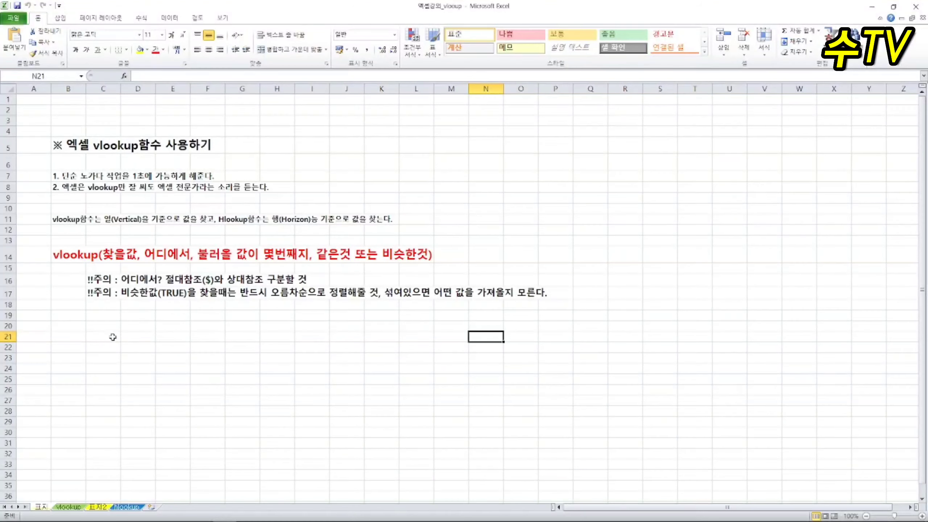
{"action": "left_click", "coordinate": [110, 356]}
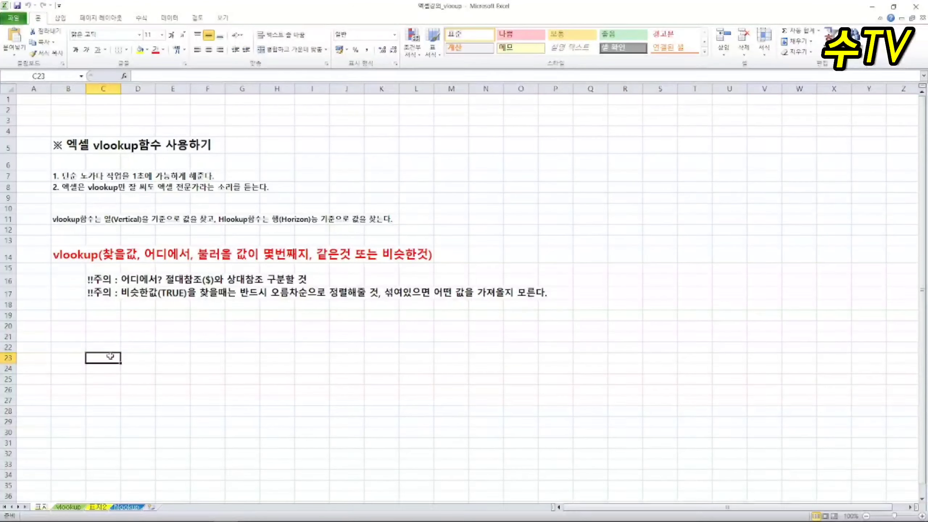
{"action": "left_click", "coordinate": [31, 179]}
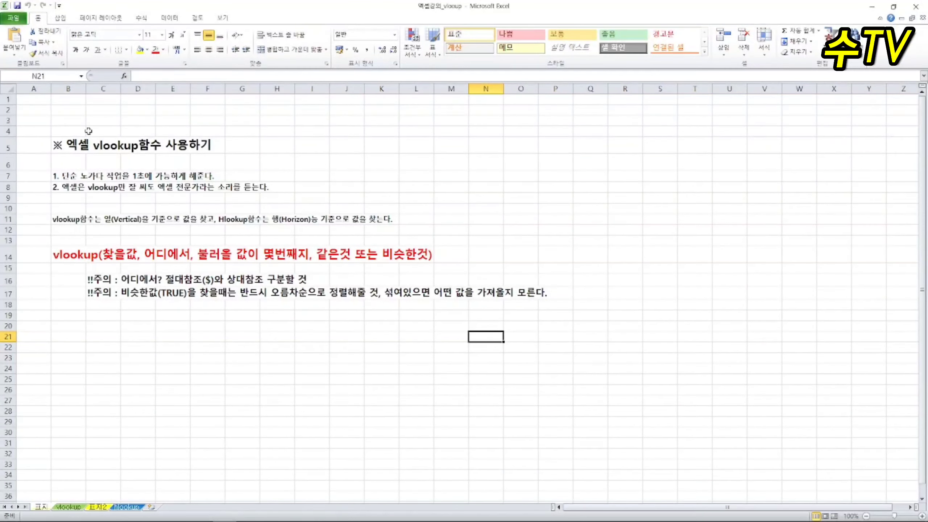
{"action": "left_click", "coordinate": [108, 356]}
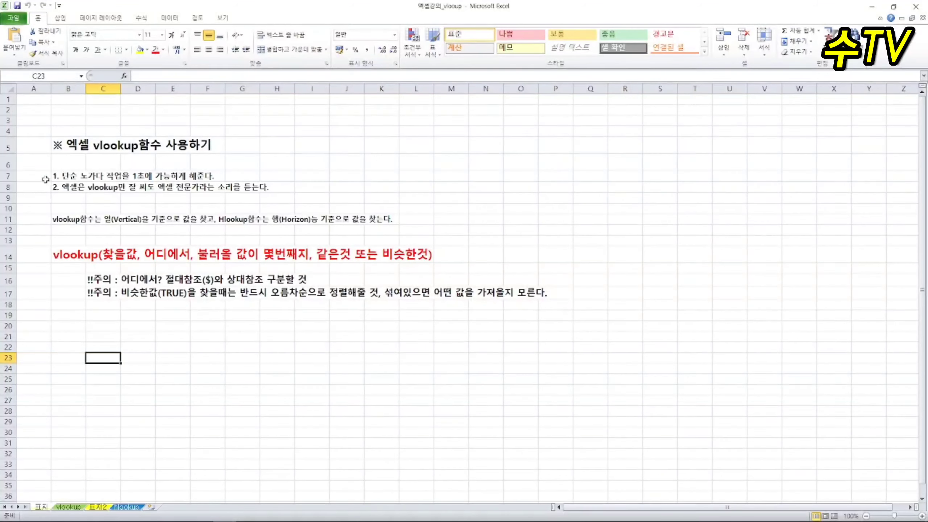
{"action": "left_click", "coordinate": [29, 177]}
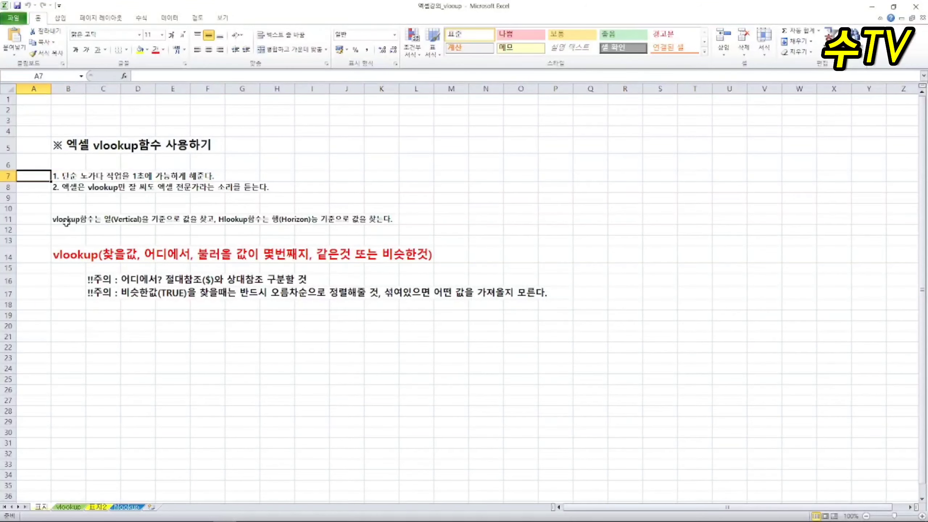
{"action": "left_click", "coordinate": [88, 351]}
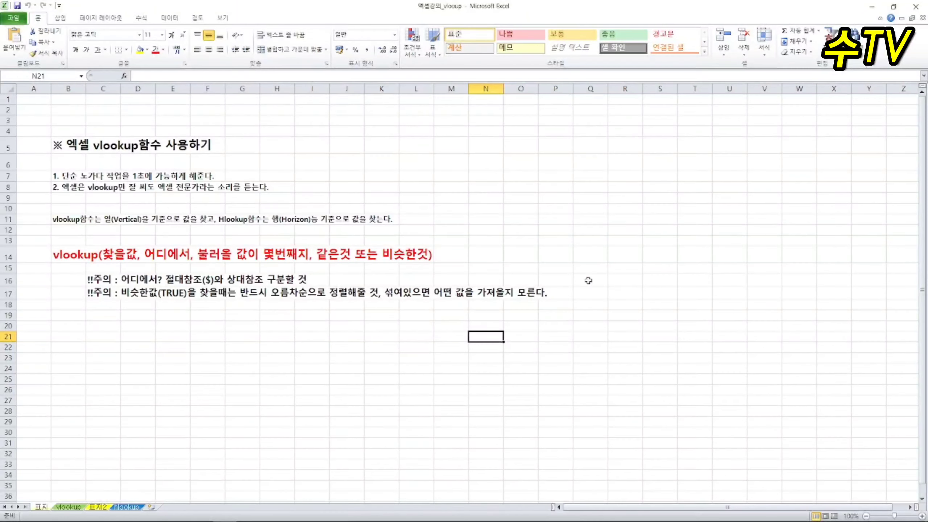
{"action": "left_click", "coordinate": [108, 357]}
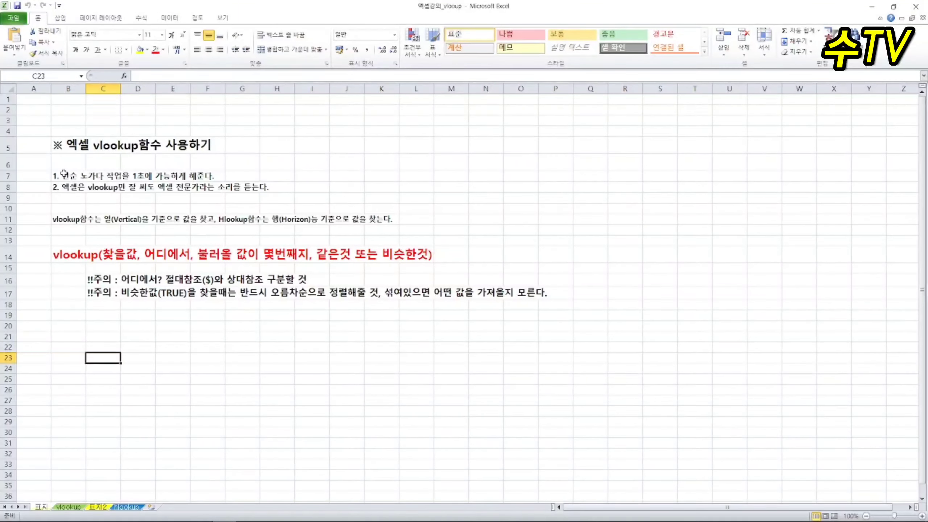
{"action": "left_click", "coordinate": [29, 177]}
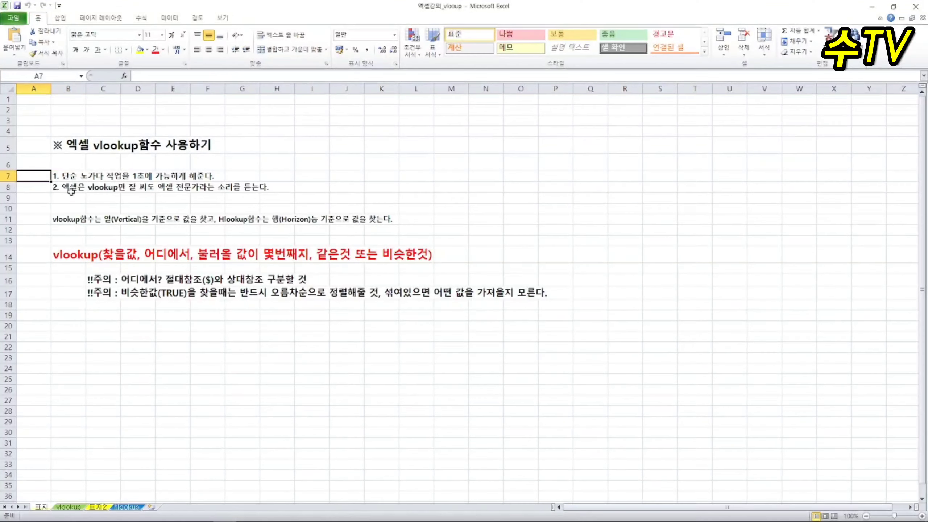
{"action": "left_click", "coordinate": [103, 347]}
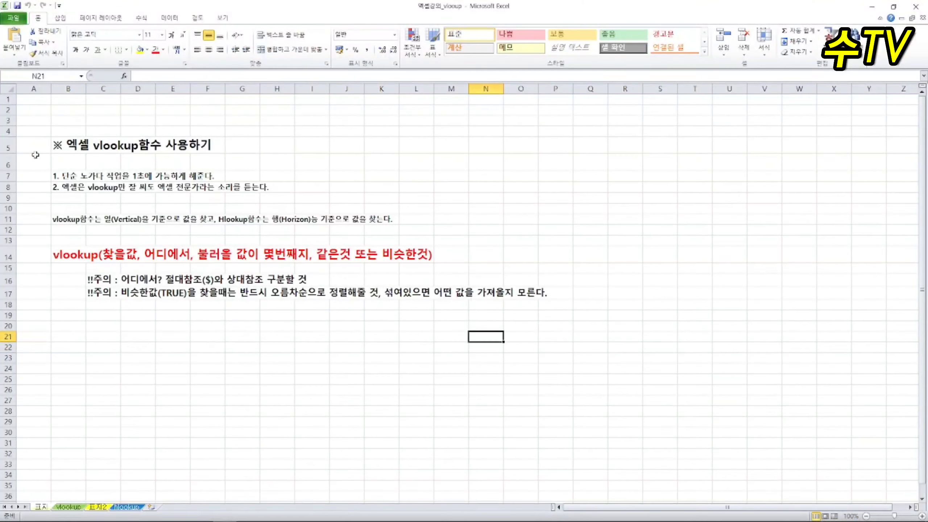
{"action": "left_click", "coordinate": [108, 357]}
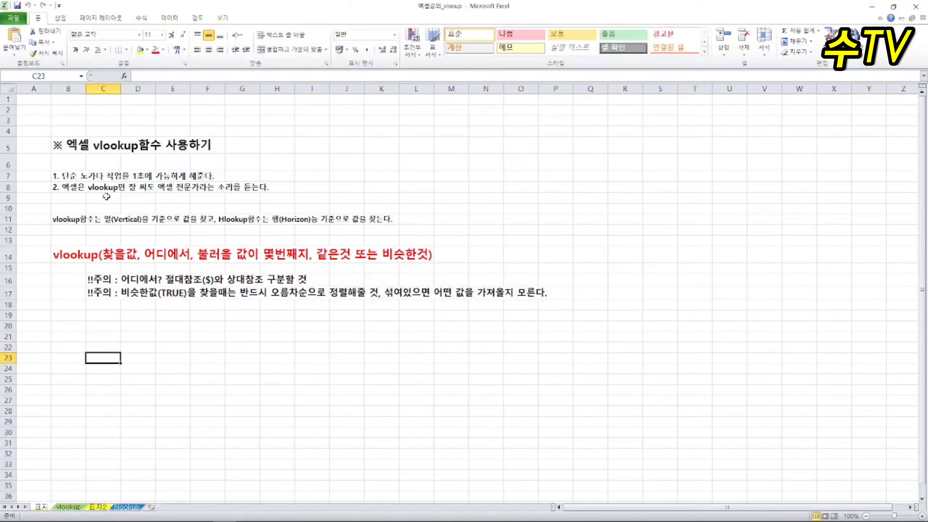
{"action": "left_click", "coordinate": [32, 178]}
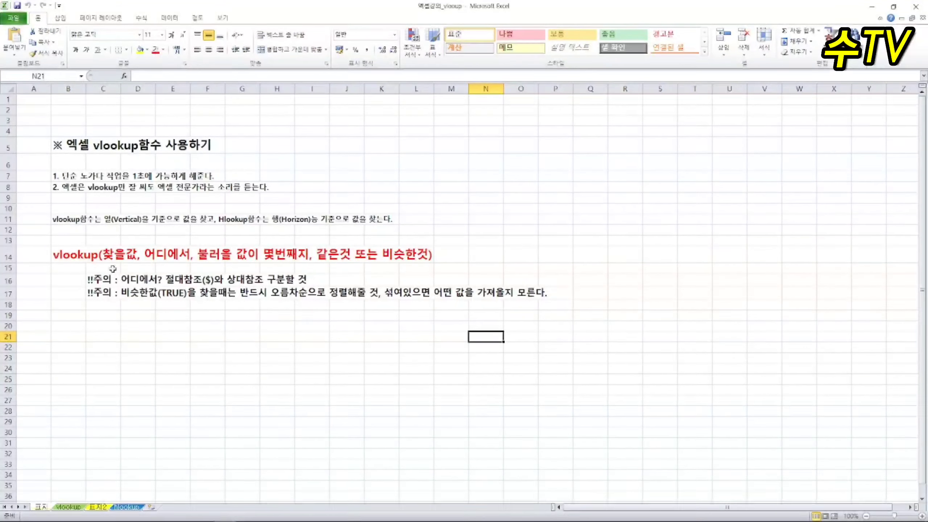
{"action": "left_click", "coordinate": [108, 356]}
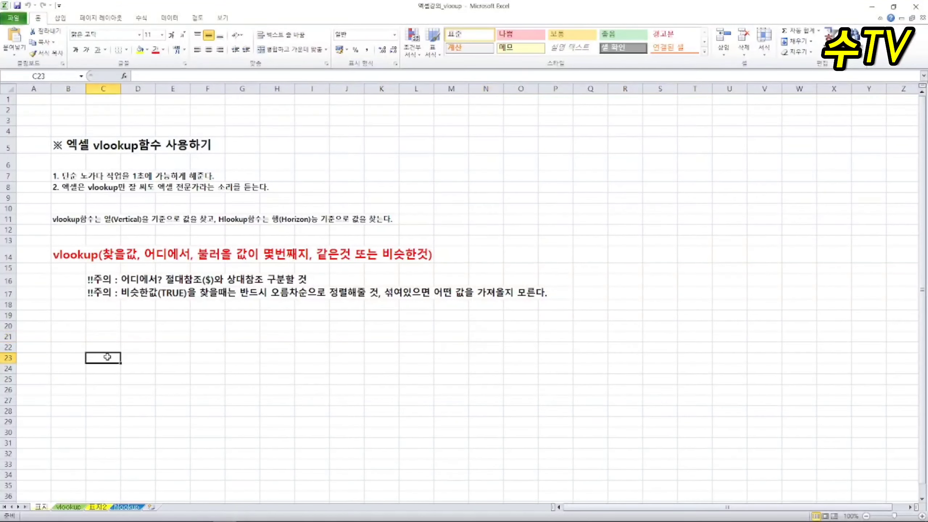
{"action": "left_click", "coordinate": [30, 179]}
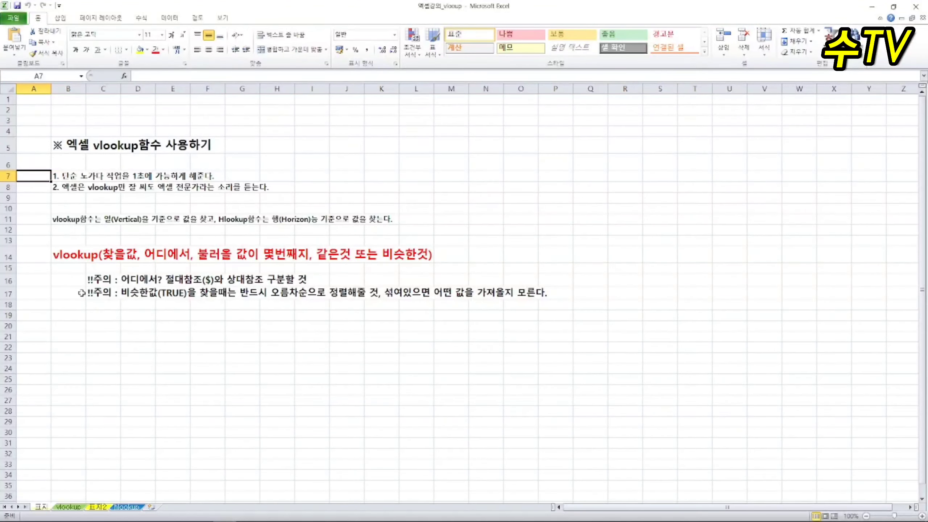
{"action": "left_click", "coordinate": [88, 351]}
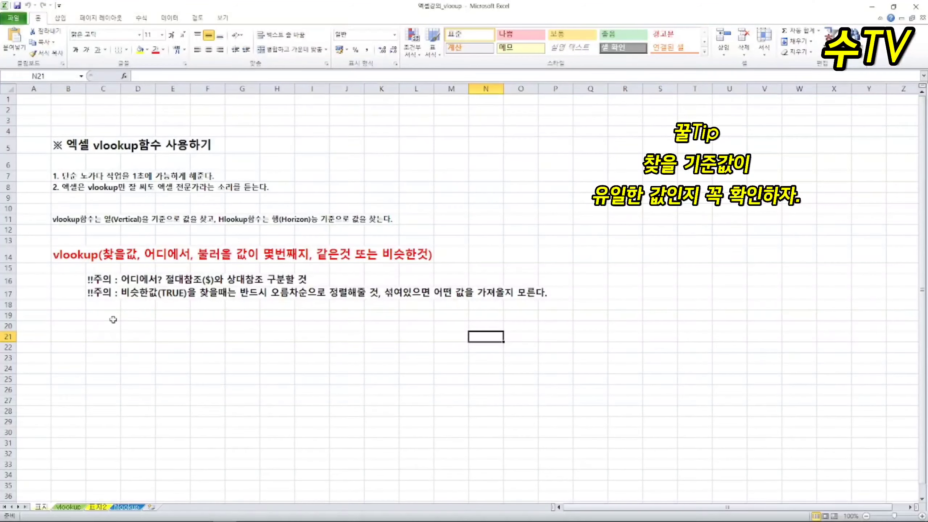
{"action": "left_click", "coordinate": [106, 357]}
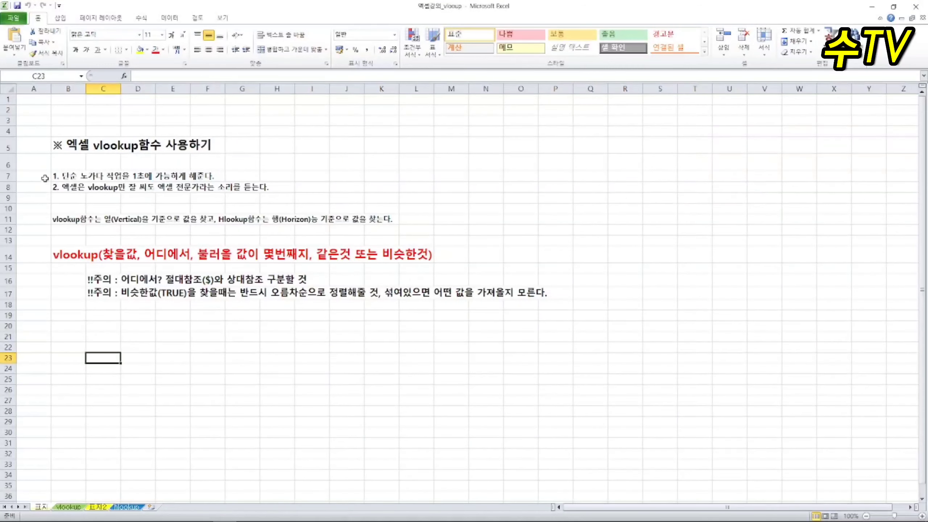
{"action": "left_click", "coordinate": [31, 179]}
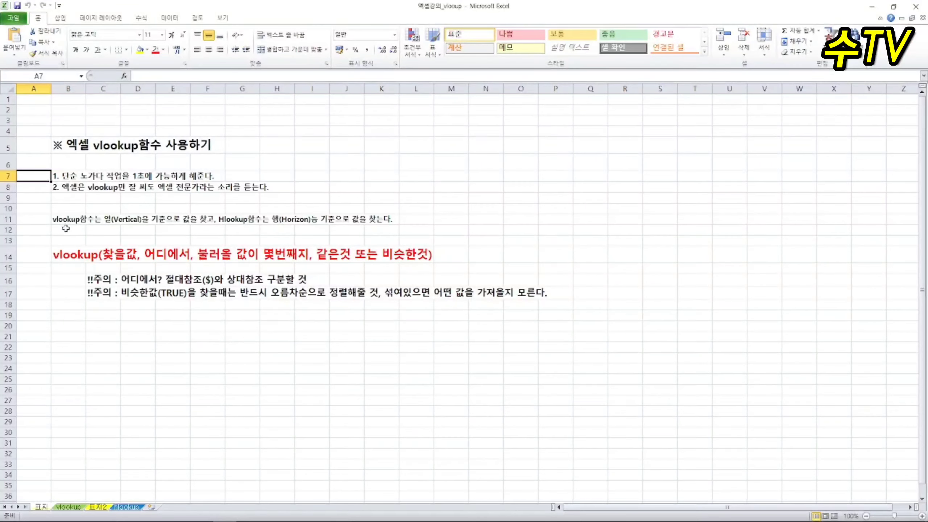
{"action": "left_click", "coordinate": [89, 345]}
{"action": "left_click", "coordinate": [168, 346]}
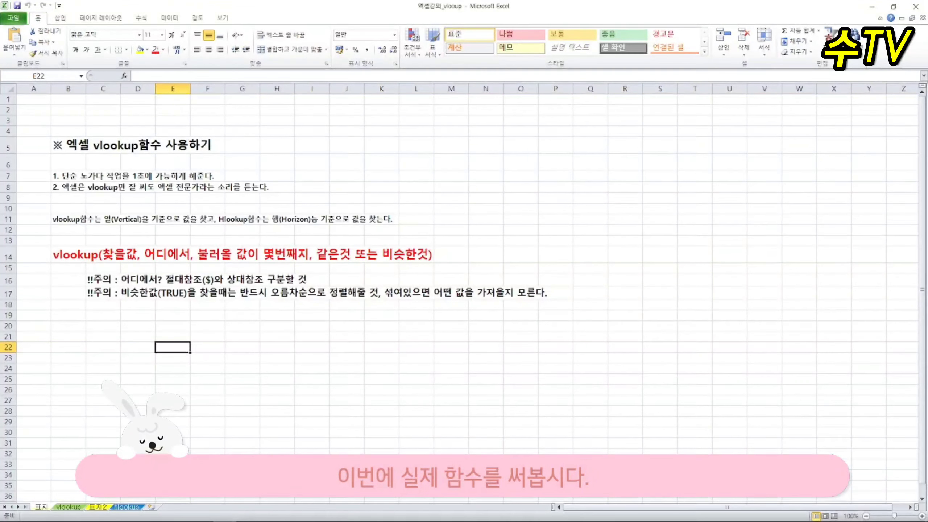
Open the vlookup sheet and widen column E so the 합계 values in the salary table fit.
{"action": "left_click", "coordinate": [84, 506]}
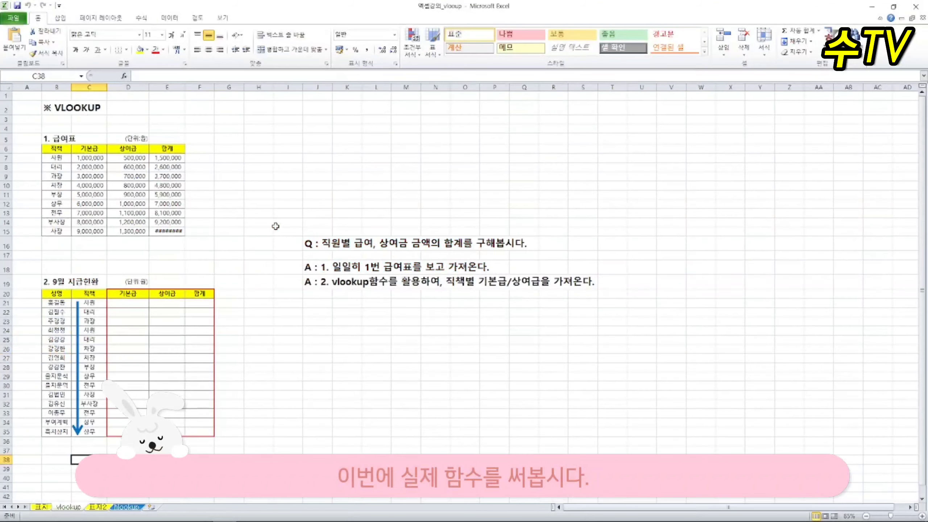
{"action": "left_click", "coordinate": [382, 395]}
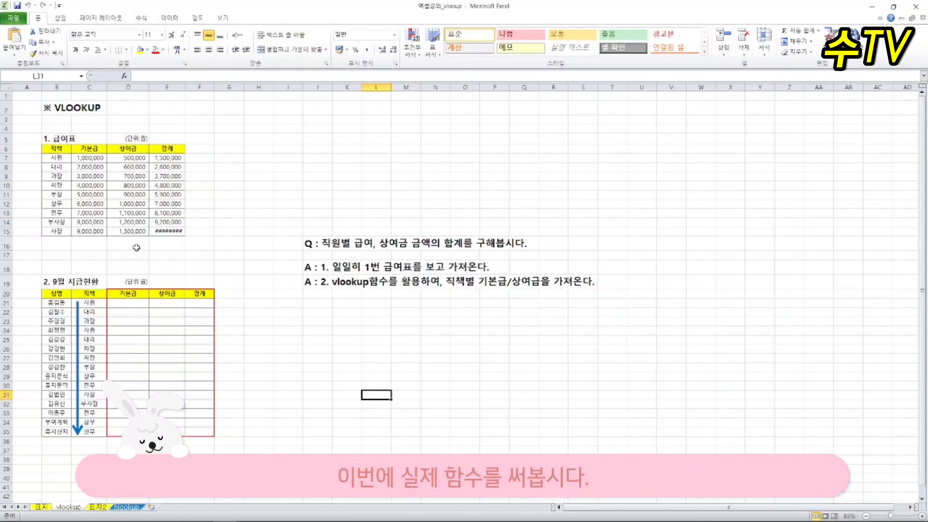
{"action": "left_click_drag", "start_coordinate": [57, 150], "coordinate": [172, 232]}
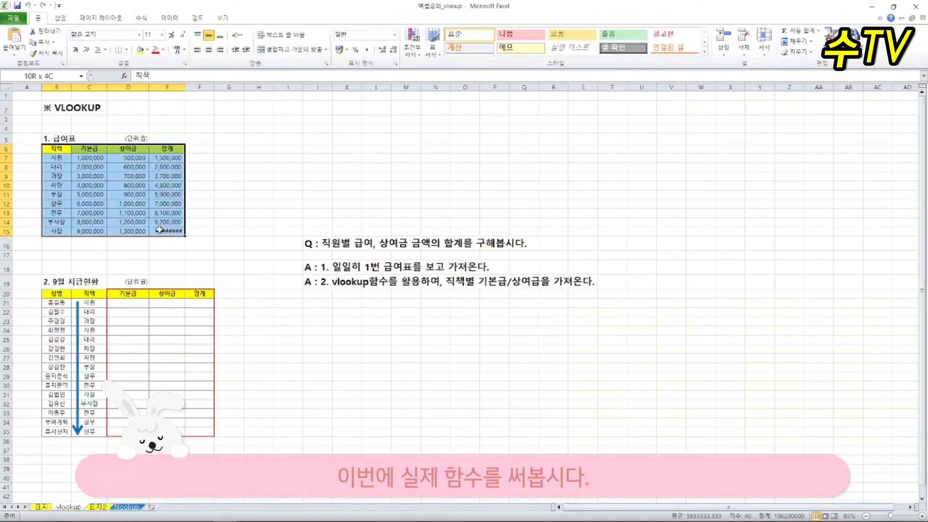
{"action": "left_click", "coordinate": [194, 241]}
{"action": "left_click_drag", "start_coordinate": [185, 87], "coordinate": [209, 87]}
{"action": "left_click", "coordinate": [241, 167]}
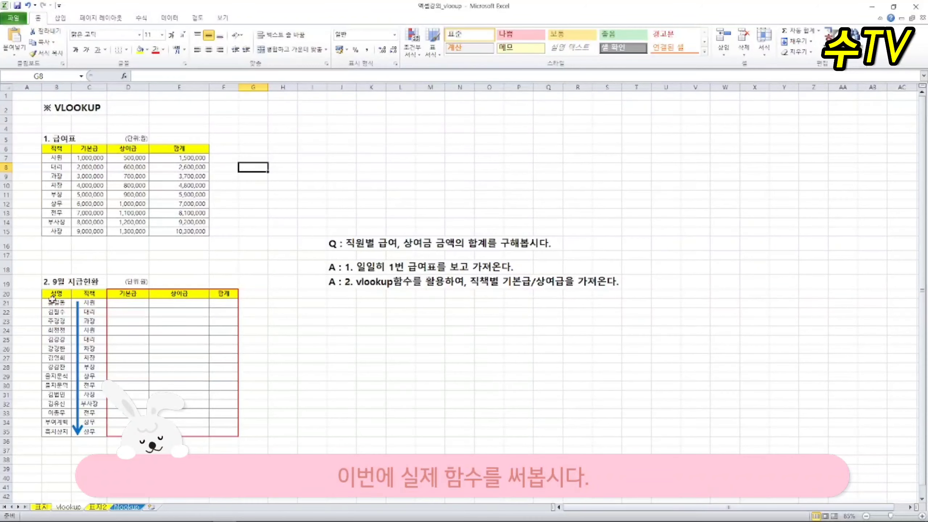
{"action": "left_click", "coordinate": [53, 281]}
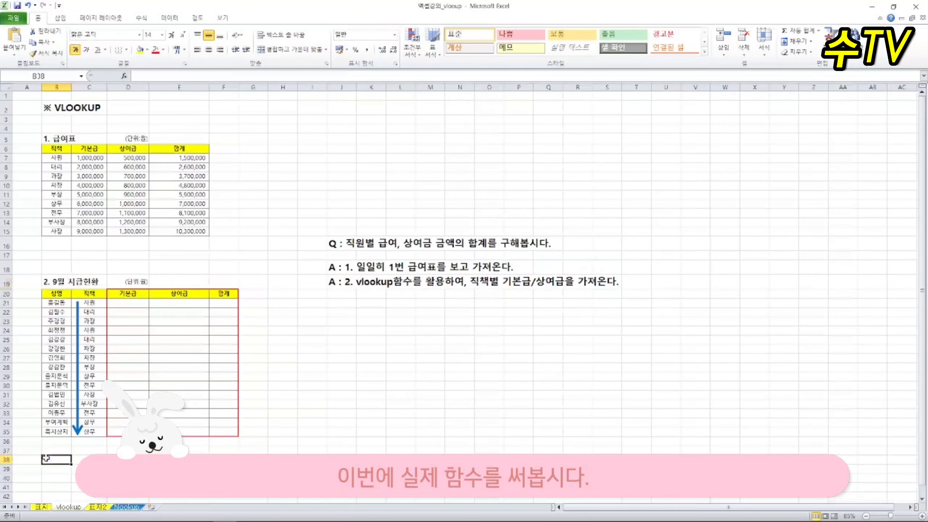
{"action": "left_click_drag", "start_coordinate": [55, 296], "coordinate": [55, 422]}
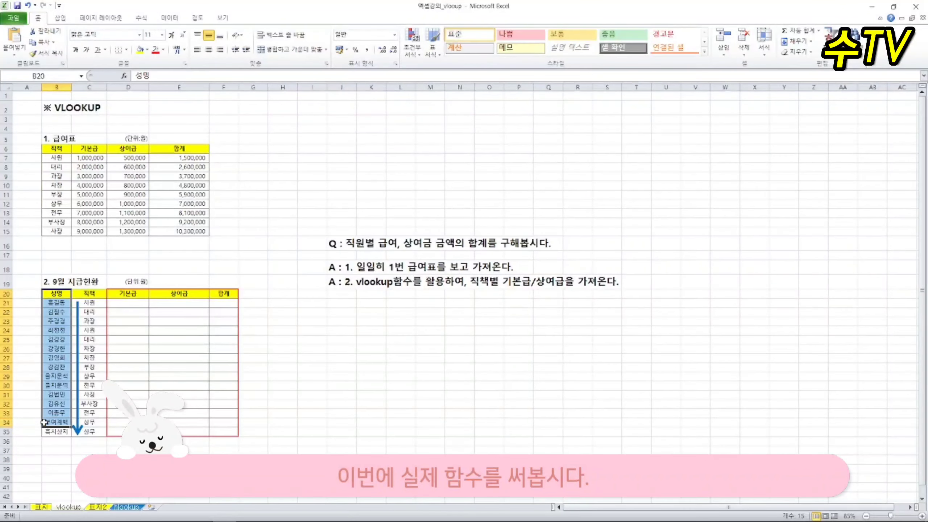
{"action": "left_click", "coordinate": [86, 439]}
Try to fetch the first employee's 기본급 in D21 with =VLOOKUP(B21,B7:E15,2,FALSE), using the name as lookup value.
{"action": "left_click", "coordinate": [124, 306]}
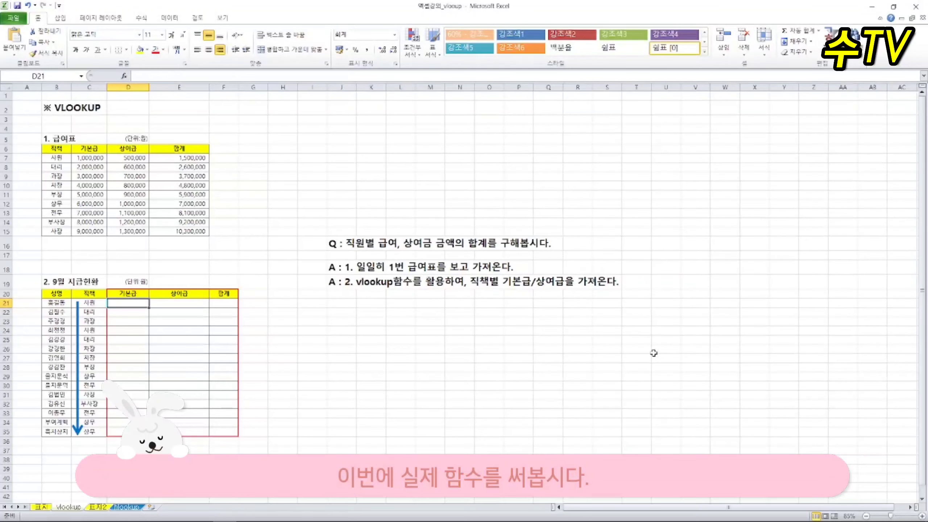
{"action": "type", "text": "d"}
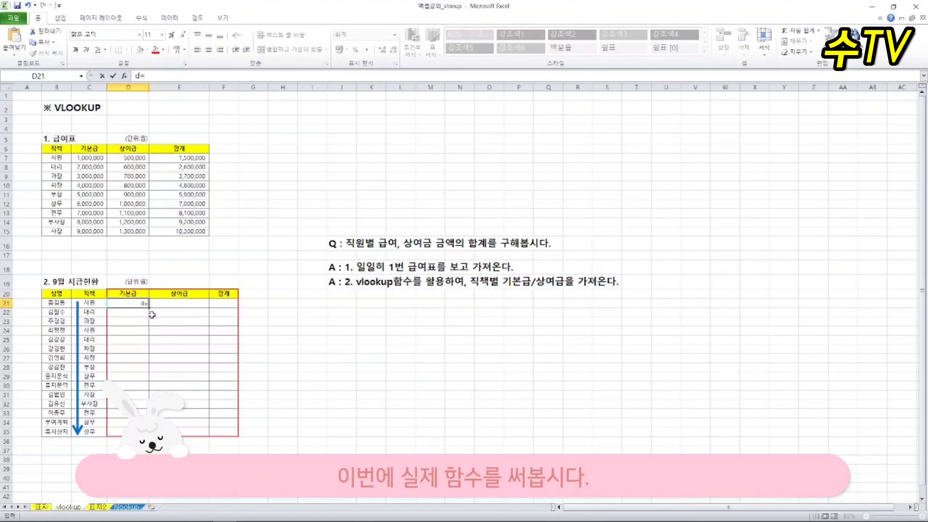
{"action": "type", "text": "=v"}
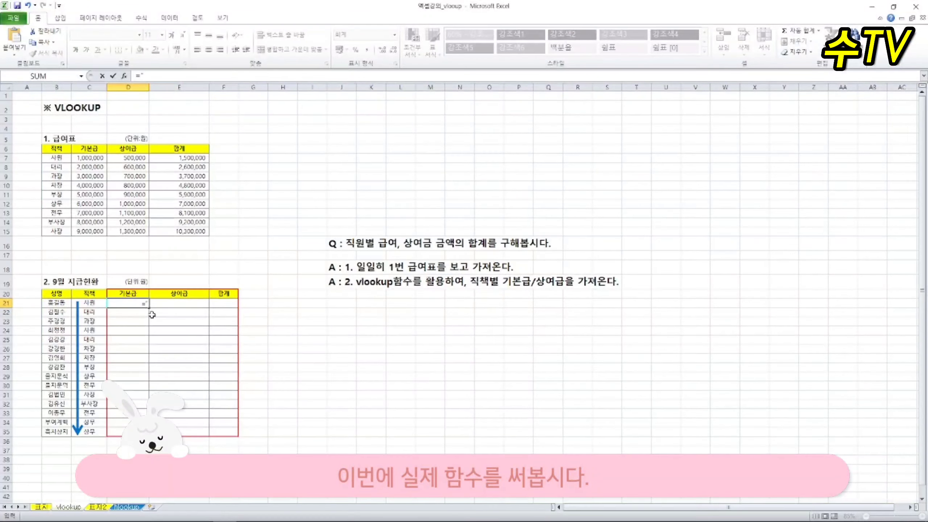
{"action": "type", "text": "look"}
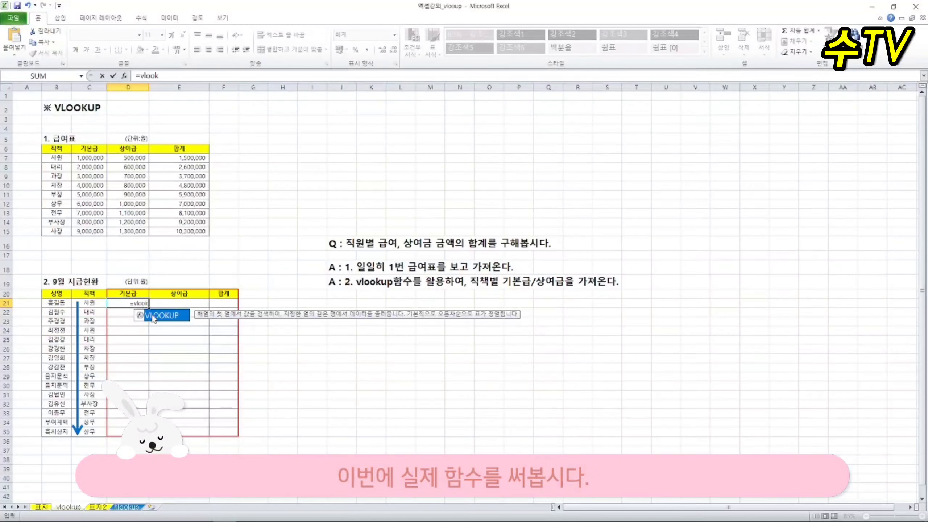
{"action": "type", "text": "up("}
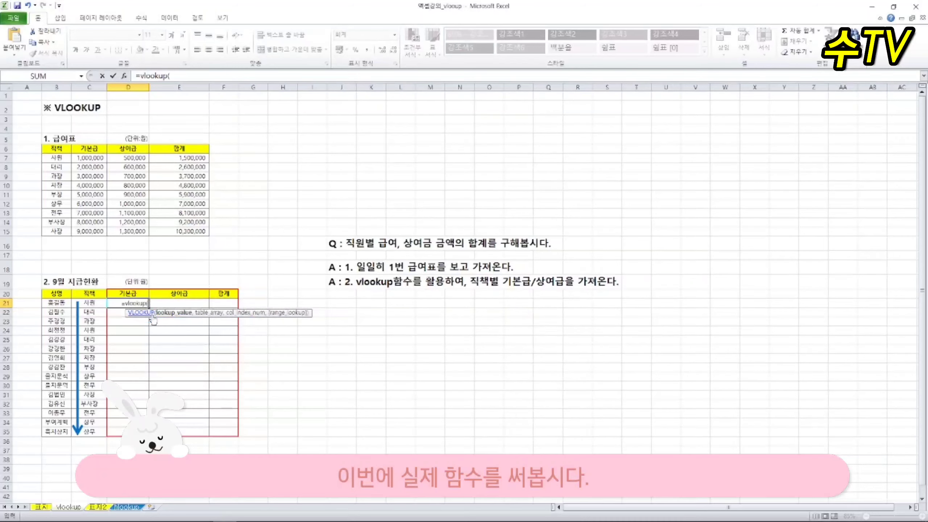
{"action": "left_click", "coordinate": [57, 303]}
{"action": "type", "text": ","}
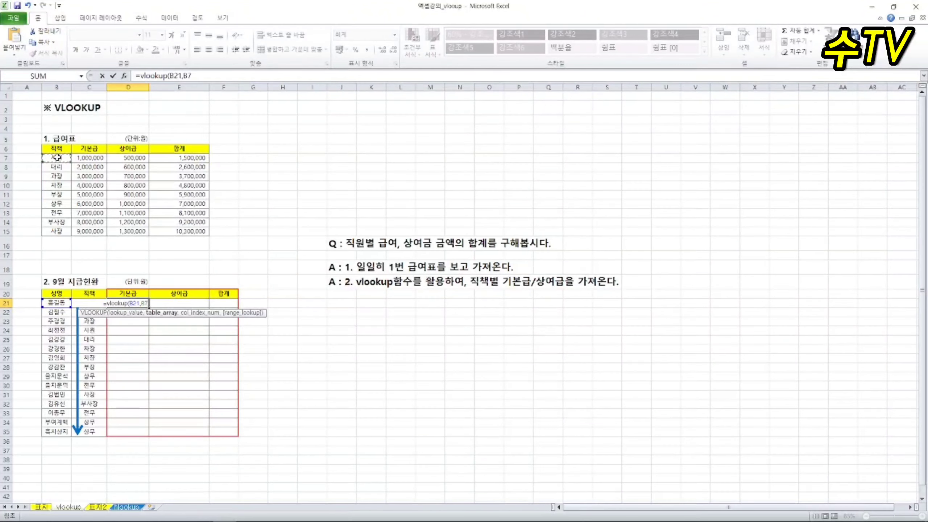
{"action": "left_click_drag", "start_coordinate": [56, 157], "coordinate": [178, 231]}
{"action": "type", "text": ","}
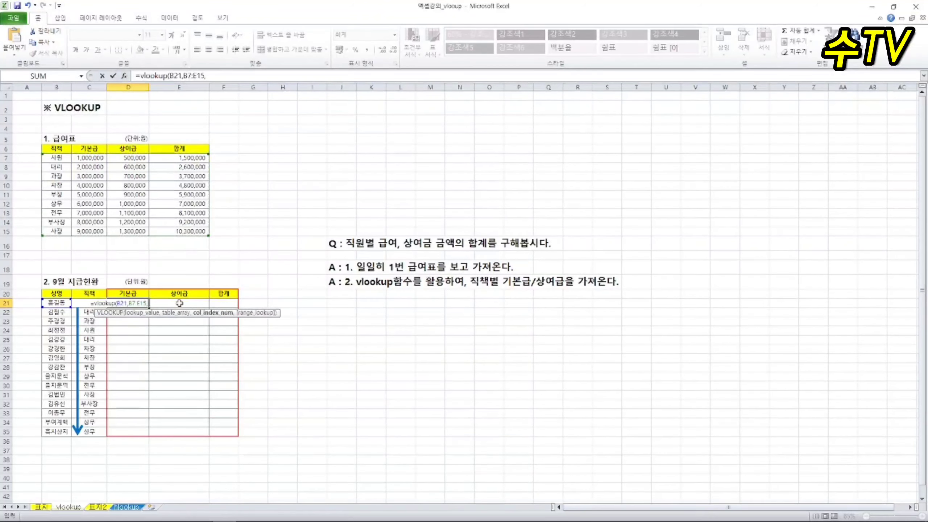
{"action": "type", "text": "2,false"}
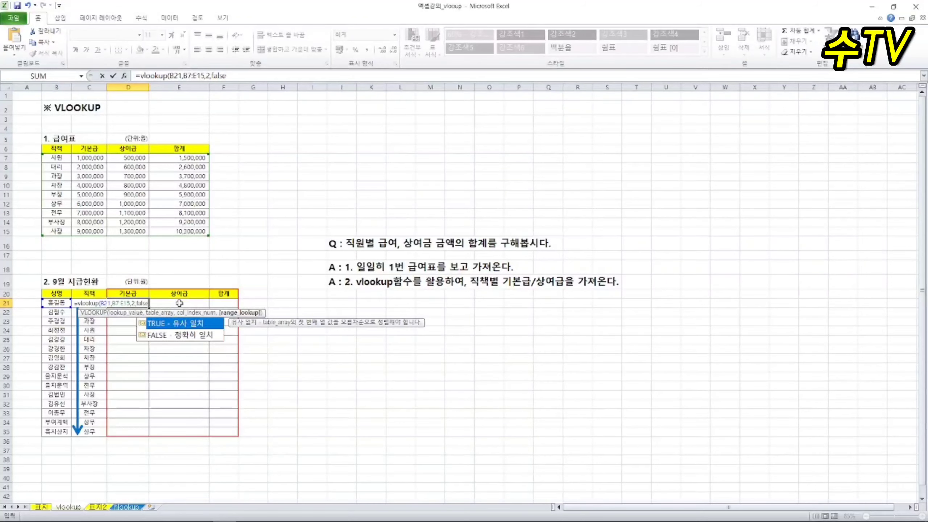
{"action": "type", "text": ")"}
{"action": "key", "text": "Return"}
Check the VLOOKUP formula in cell D21 and clear it from the cell.
{"action": "left_click", "coordinate": [142, 303]}
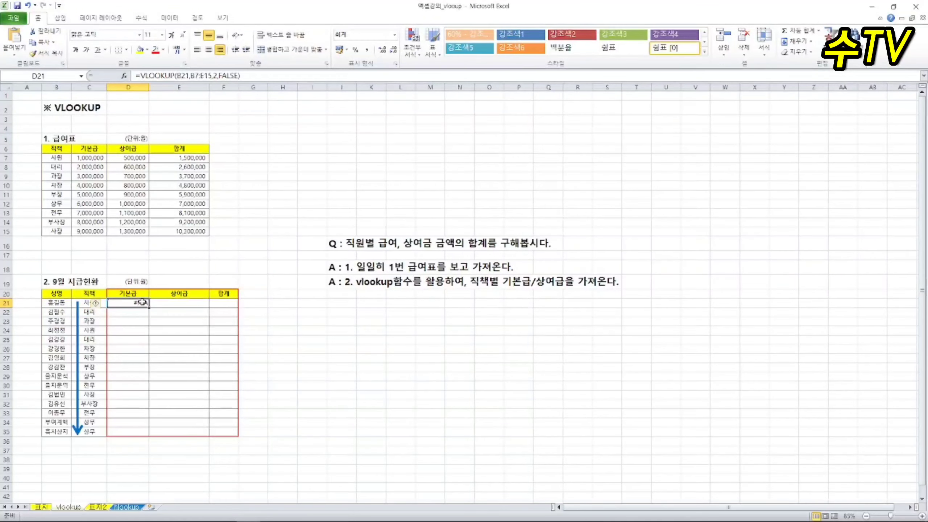
{"action": "double_click", "coordinate": [143, 302]}
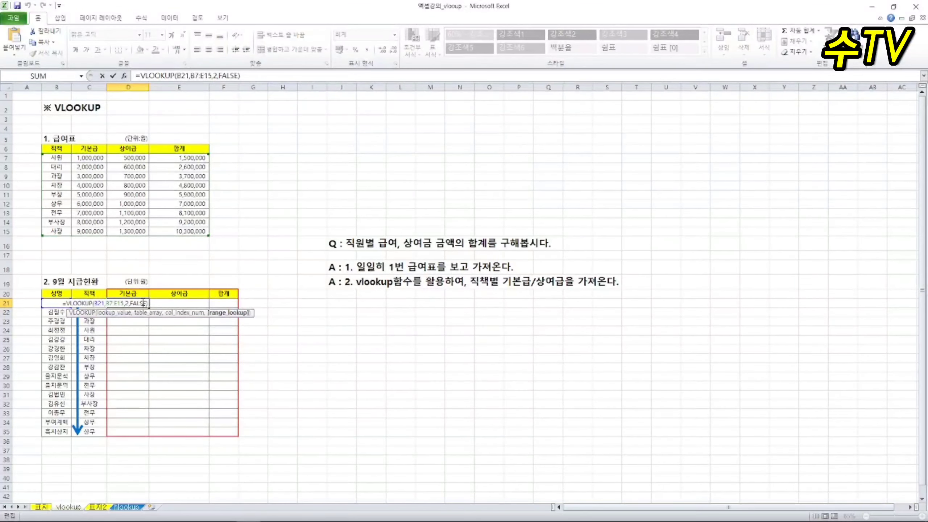
{"action": "key", "text": "Escape"}
{"action": "key", "text": "Delete"}
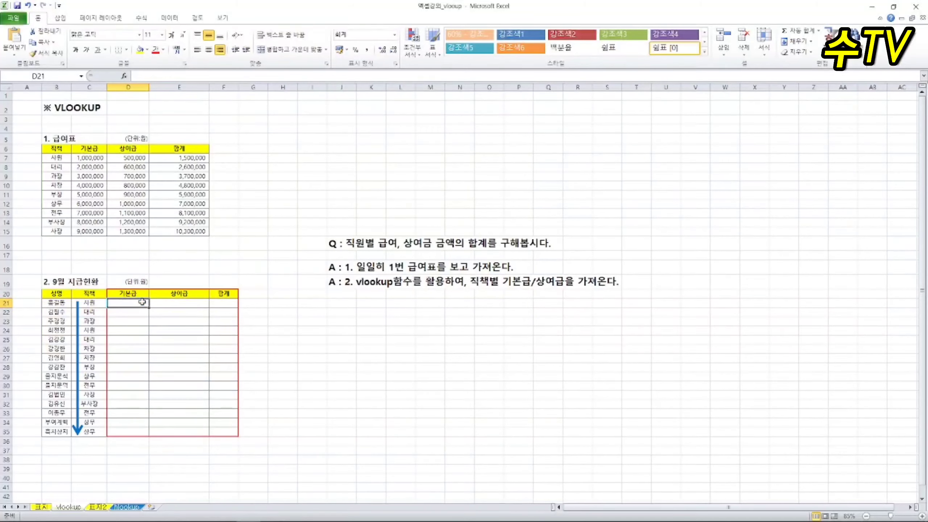
{"action": "left_click", "coordinate": [311, 385]}
Write =vlookup(C21,B7:E15,2,false) in D21 to fetch the first employee's 기본급 by 직책.
{"action": "left_click", "coordinate": [139, 302]}
{"action": "type", "text": "=vlook"}
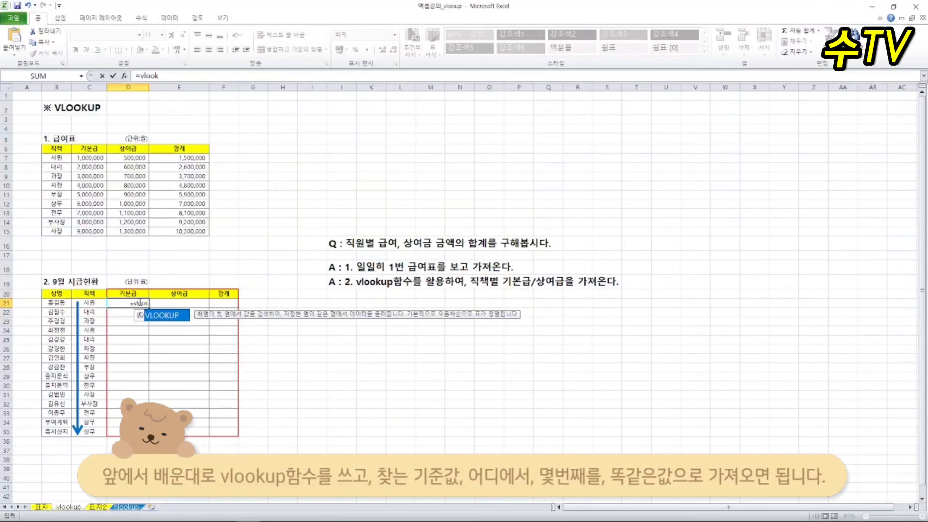
{"action": "type", "text": "up("}
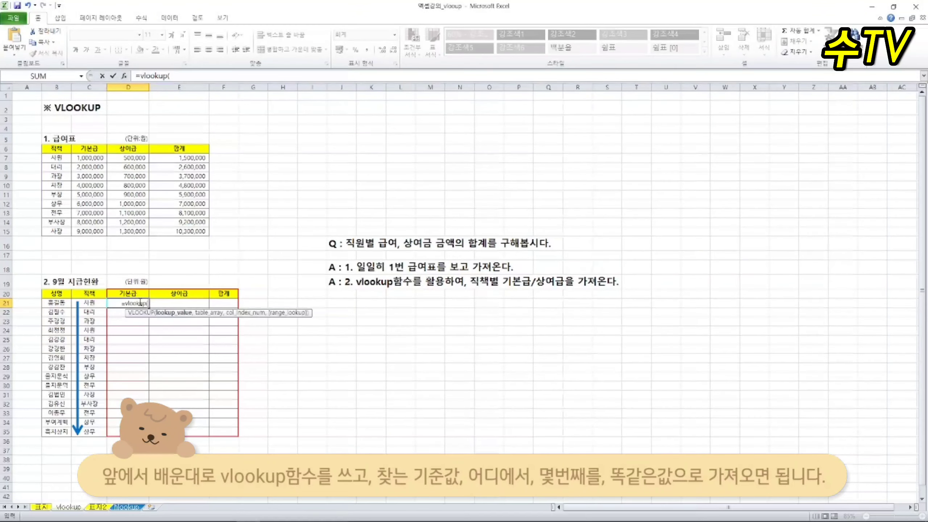
{"action": "left_click", "coordinate": [87, 302]}
{"action": "type", "text": ","}
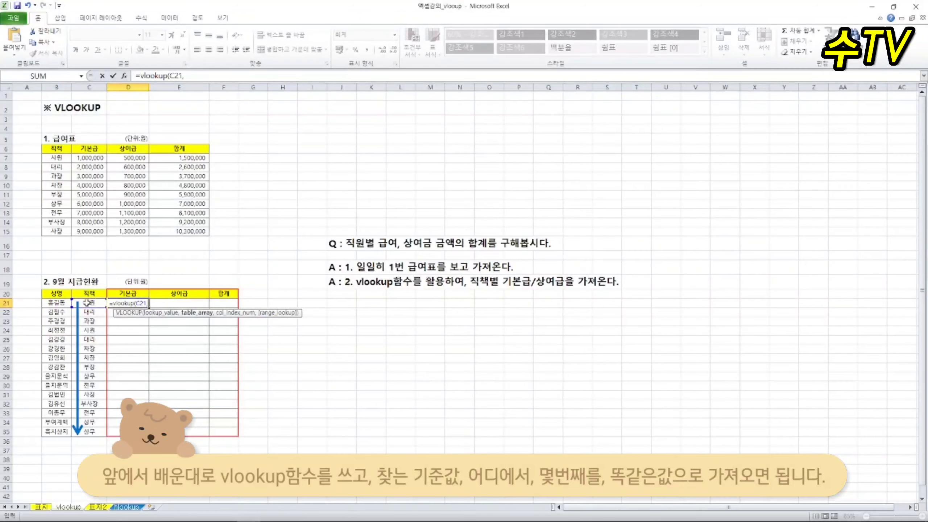
{"action": "left_click_drag", "start_coordinate": [62, 157], "coordinate": [183, 234]}
{"action": "type", "text": ","}
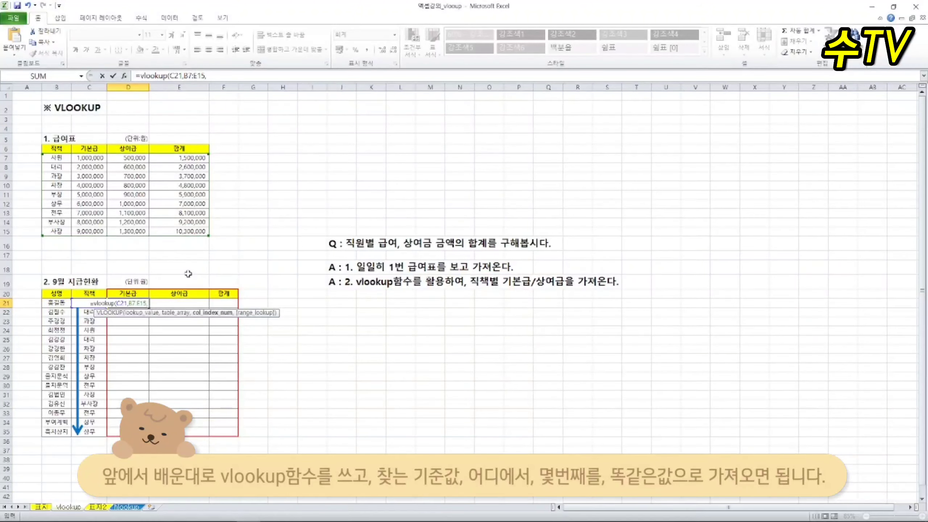
{"action": "type", "text": "2,false)"}
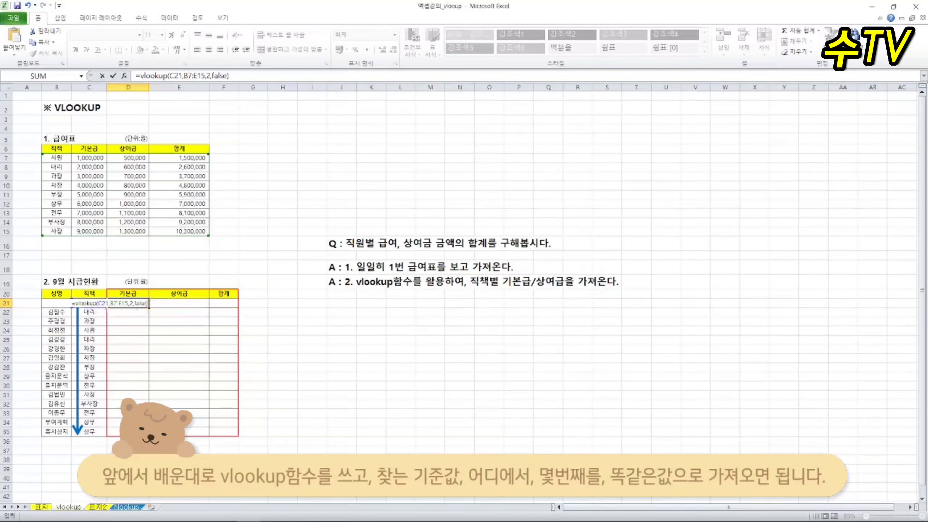
Lock the references in the D21 formula with dollar signs so it reads =vlookup($C21,$B$7:$E$15,2,false).
{"action": "left_click", "coordinate": [97, 303]}
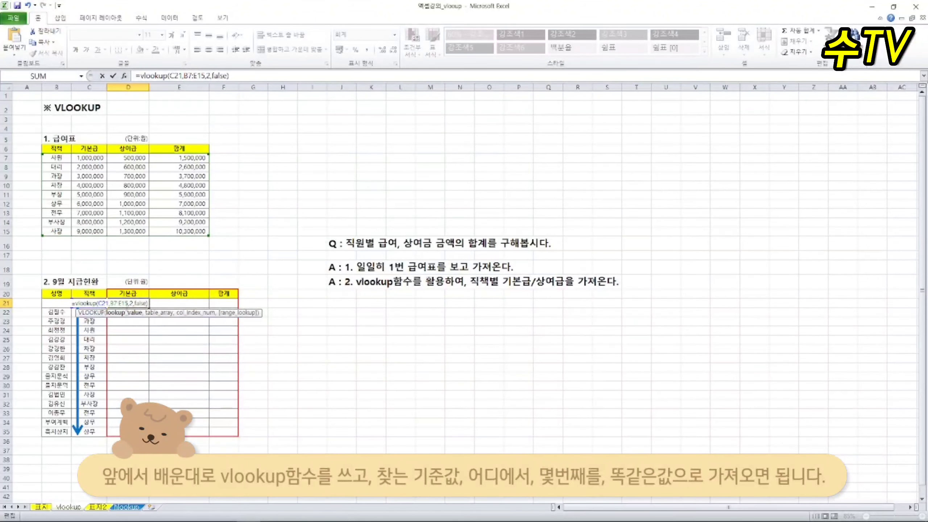
{"action": "type", "text": "$"}
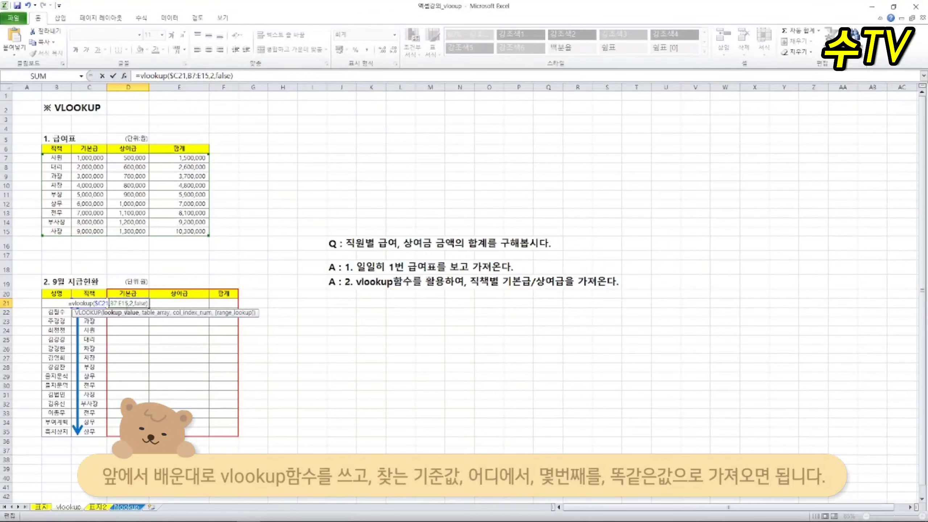
{"action": "left_click", "coordinate": [110, 303]}
{"action": "key", "text": "F4"}
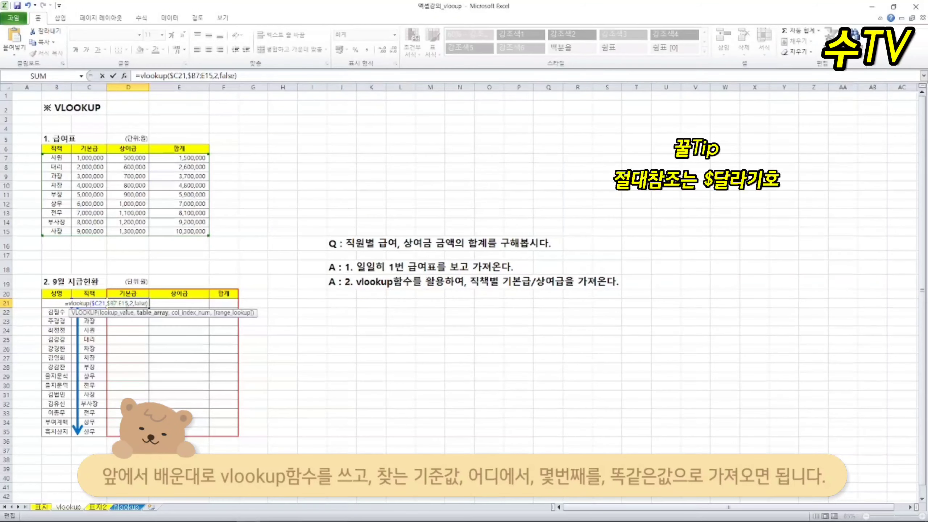
{"action": "type", "text": "$"}
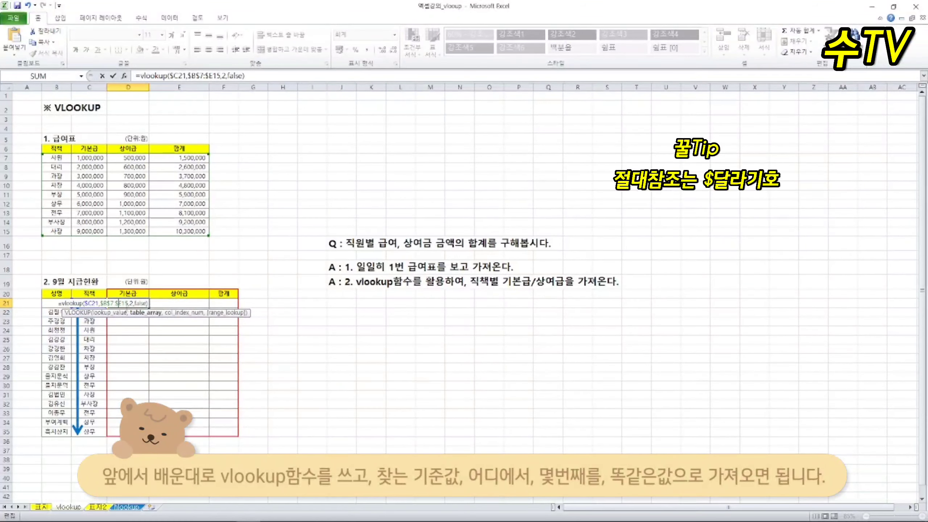
{"action": "key", "text": "ctrl+Return"}
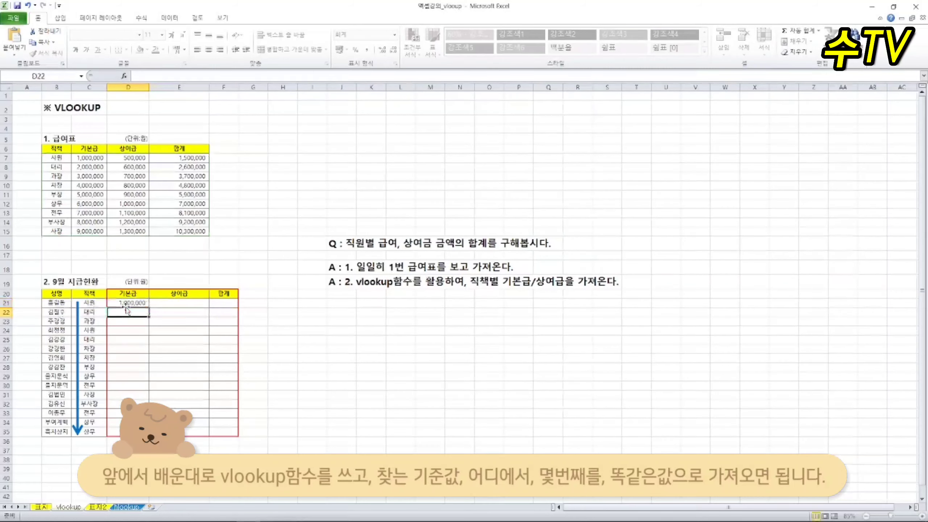
Copy the D21 formula to E21 and set its column index to 3 to fetch the 상여금.
{"action": "key", "text": "ctrl+c"}
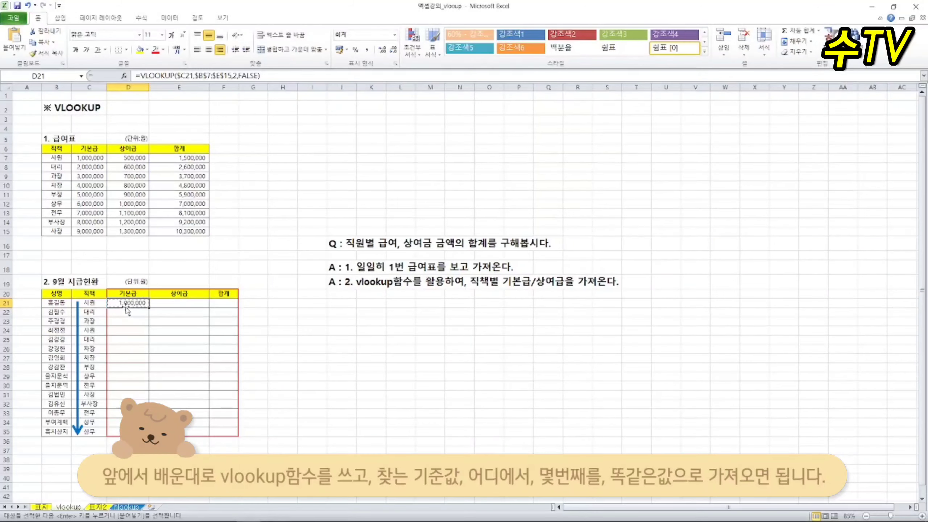
{"action": "left_click", "coordinate": [164, 303]}
{"action": "key", "text": "ctrl+v"}
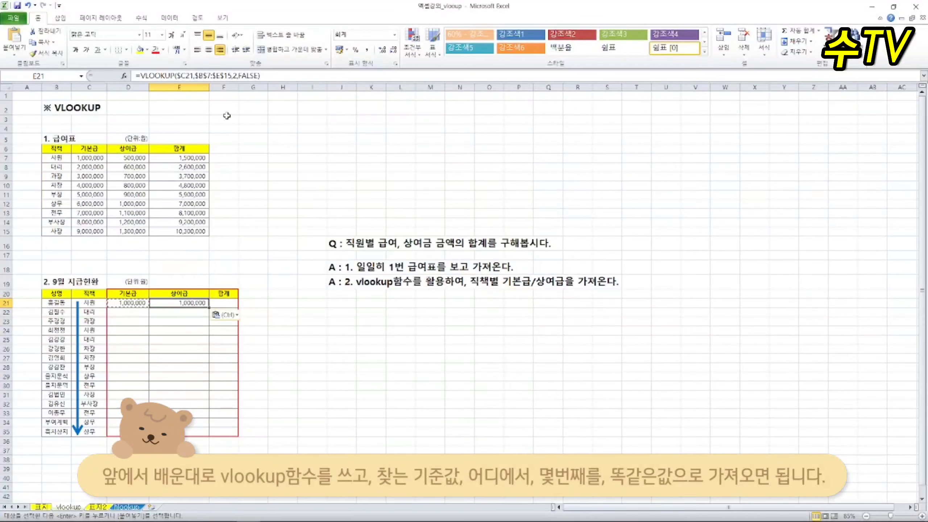
{"action": "double_click", "coordinate": [187, 304]}
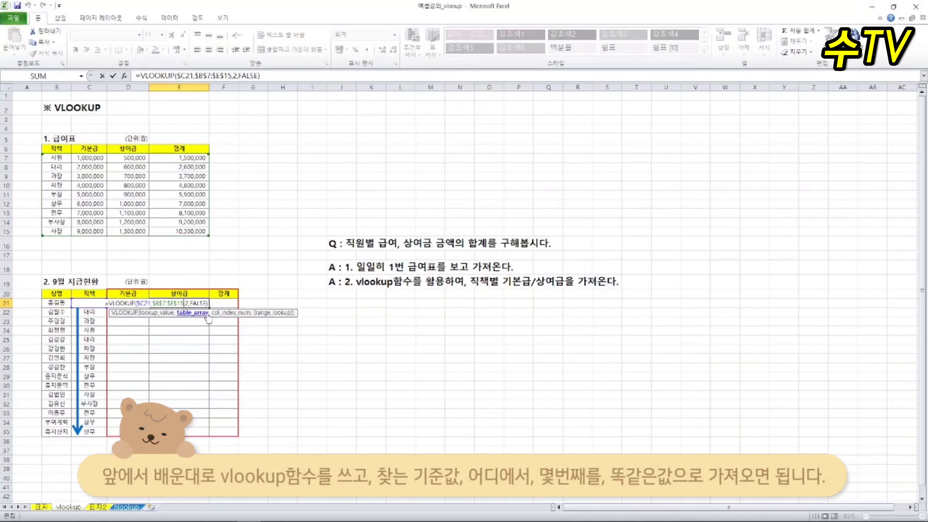
{"action": "key", "text": "Return"}
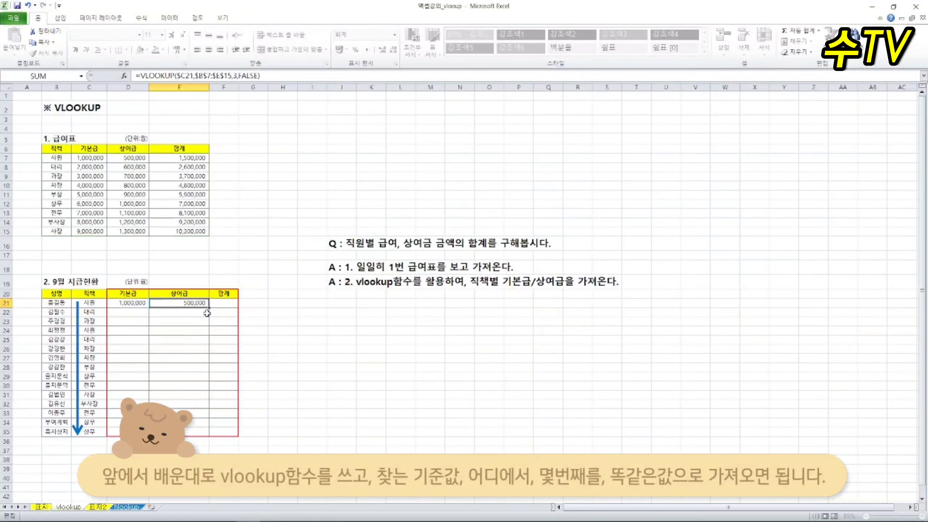
Copy the E21 formula to F21 and set its column index to 4 to fetch the 합계.
{"action": "left_click", "coordinate": [202, 304]}
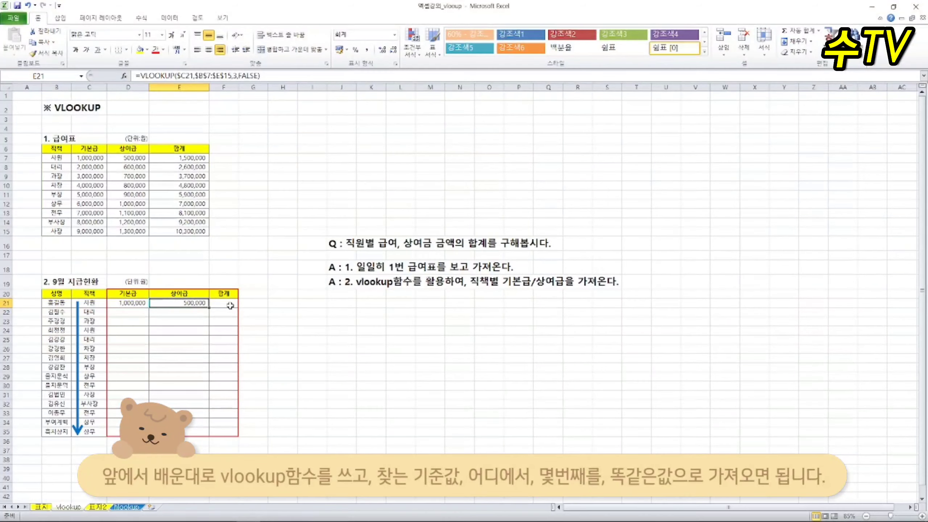
{"action": "key", "text": "ctrl+c"}
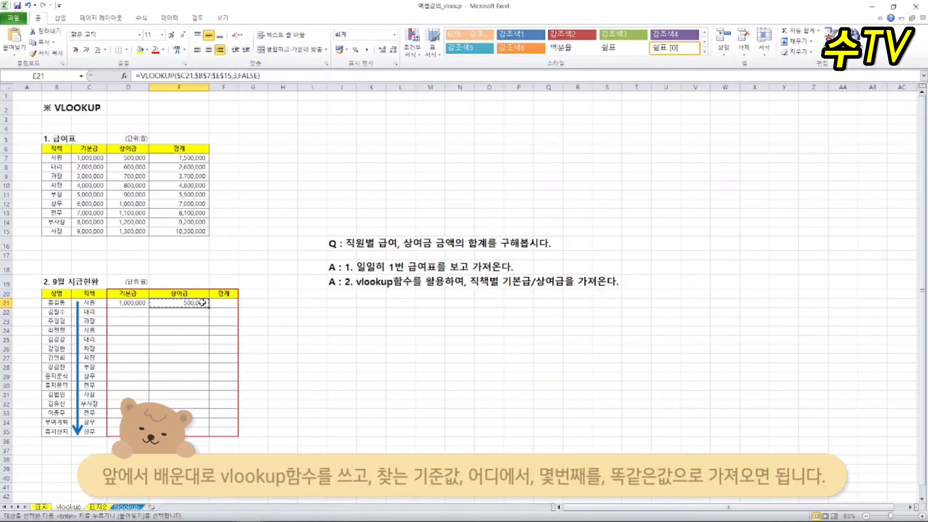
{"action": "left_click", "coordinate": [220, 304]}
{"action": "key", "text": "Escape"}
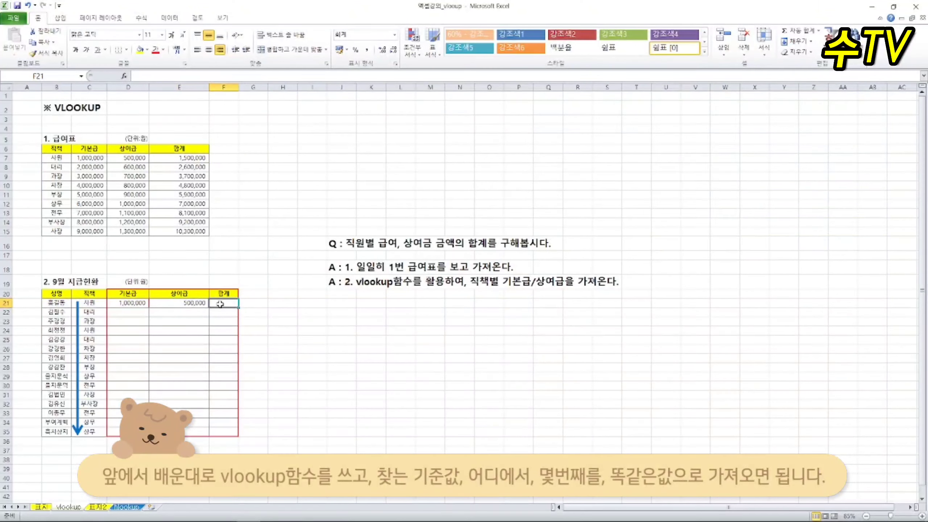
{"action": "key", "text": "Left"}
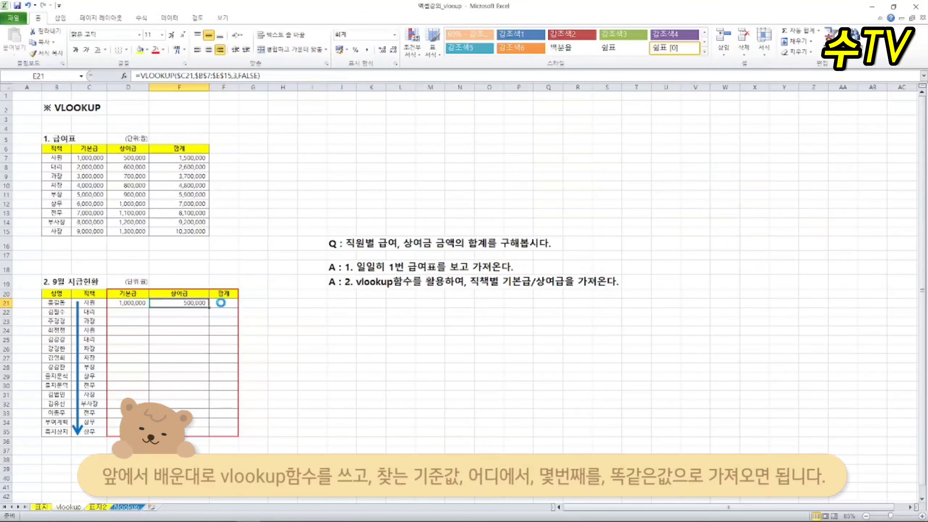
{"action": "left_click", "coordinate": [220, 302]}
{"action": "key", "text": "ctrl+v"}
{"action": "double_click", "coordinate": [212, 304]}
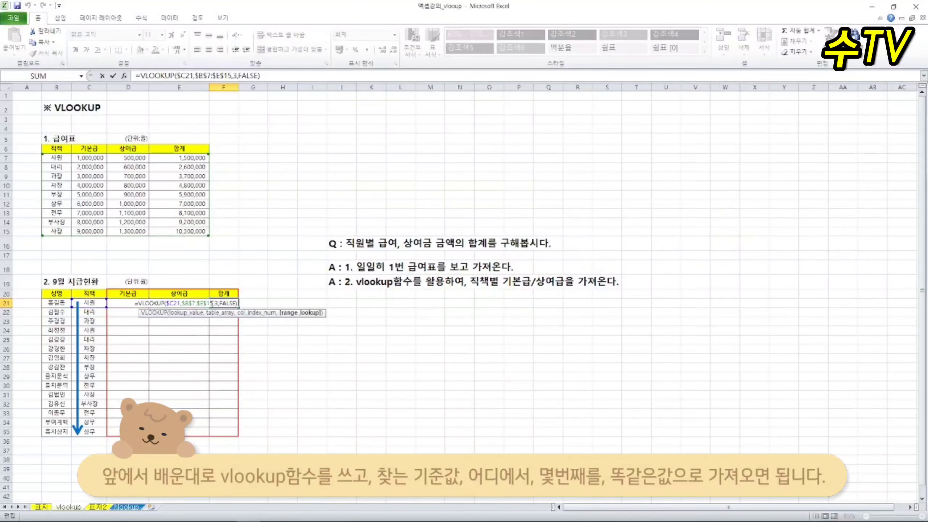
{"action": "left_click", "coordinate": [216, 304]}
{"action": "key", "text": "BackSpace"}
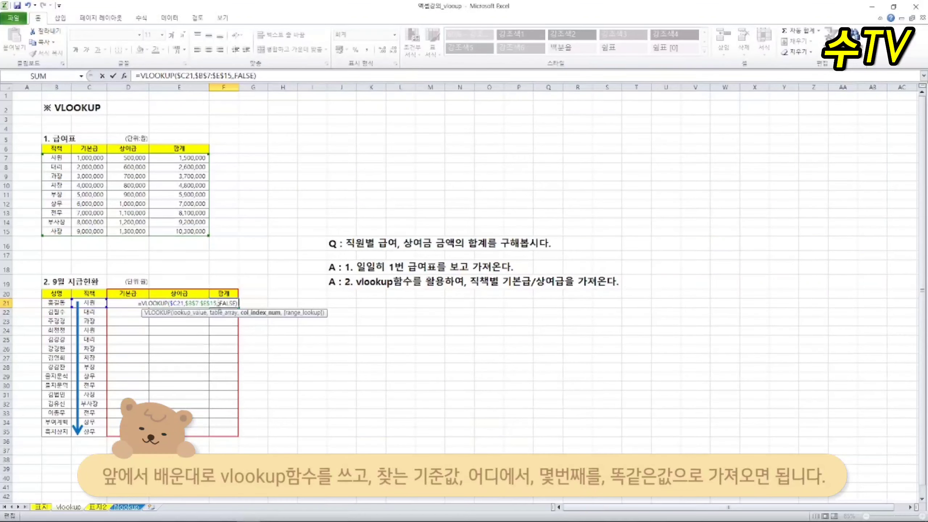
{"action": "type", "text": "4"}
{"action": "key", "text": "Return"}
{"action": "left_click", "coordinate": [220, 305]}
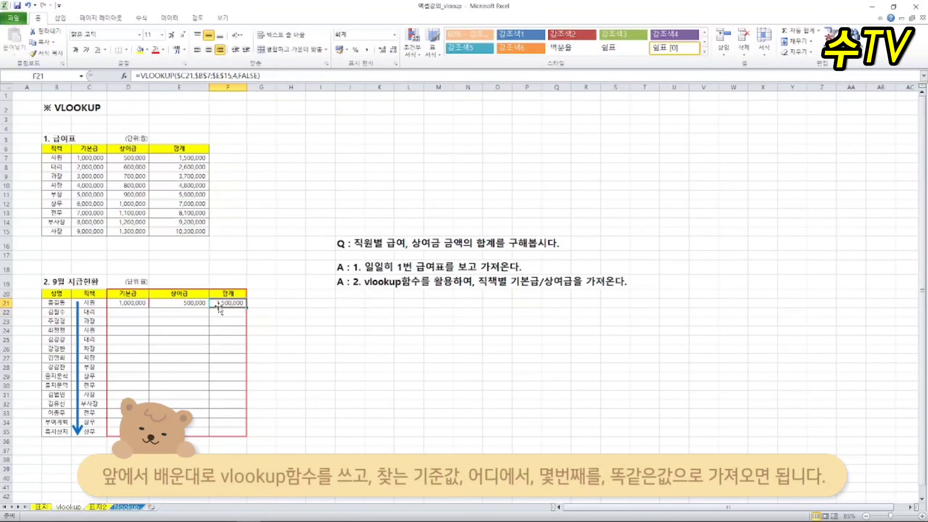
Fill the D21:F21 lookup formulas down through row 35 for all employees.
{"action": "left_click_drag", "start_coordinate": [125, 301], "coordinate": [250, 437]}
{"action": "left_click", "coordinate": [179, 469]}
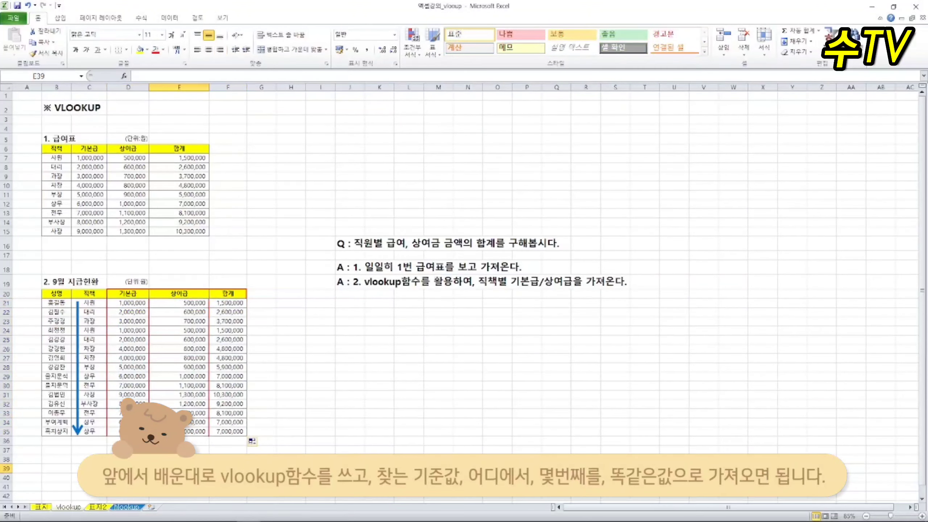
{"action": "left_click", "coordinate": [367, 385]}
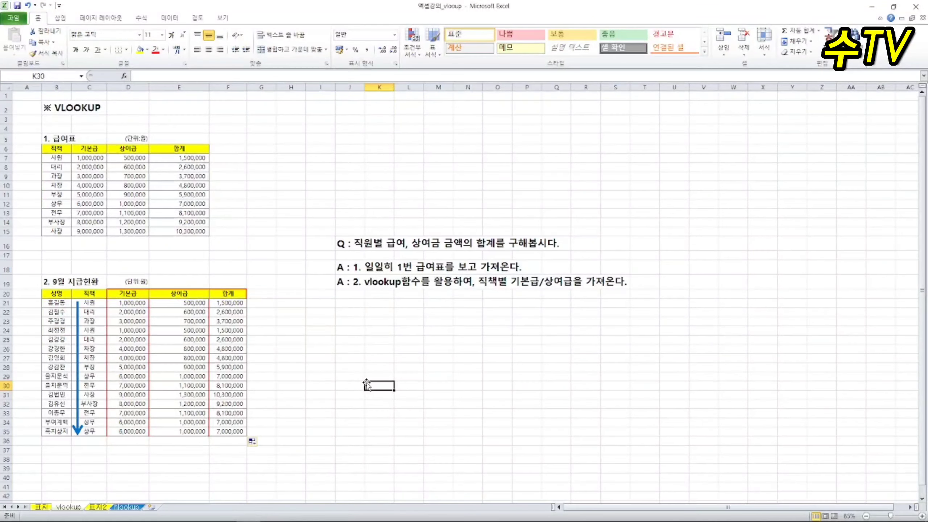
Review the first employee's 직책 in C21 and the lookup formulas in D21, E21 and F21.
{"action": "left_click", "coordinate": [90, 306]}
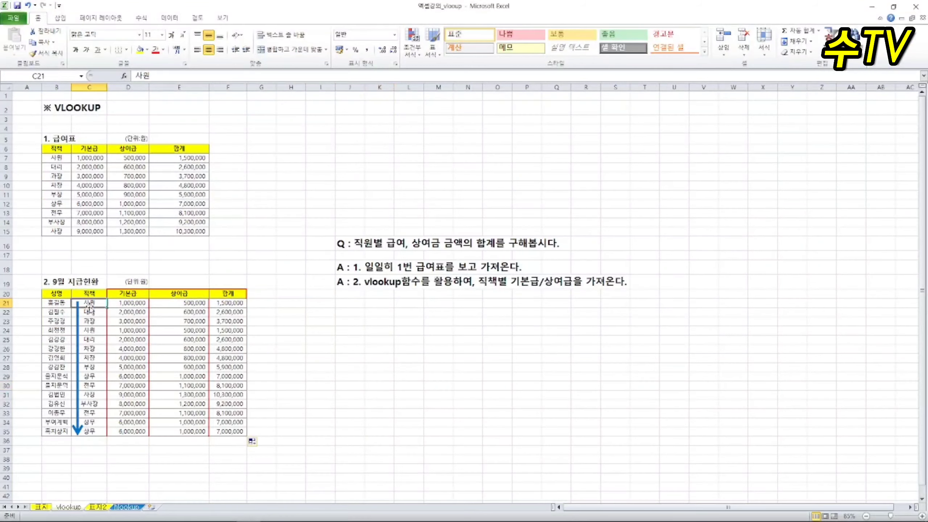
{"action": "left_click", "coordinate": [137, 306]}
{"action": "left_click", "coordinate": [190, 308]}
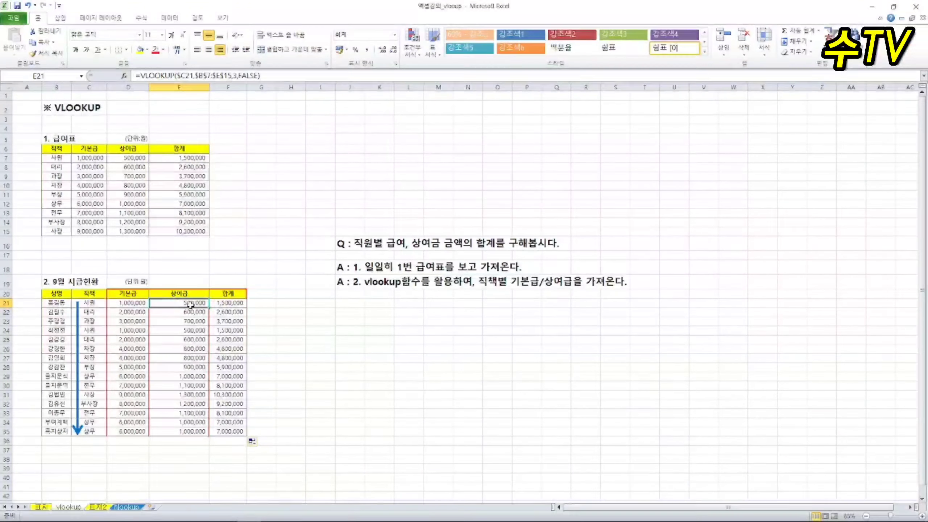
{"action": "left_click", "coordinate": [230, 303]}
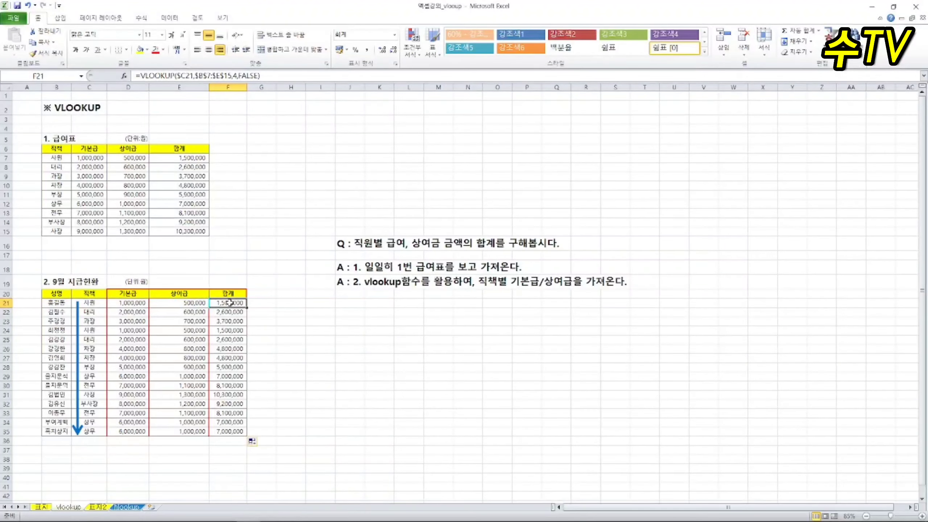
{"action": "left_click", "coordinate": [310, 340]}
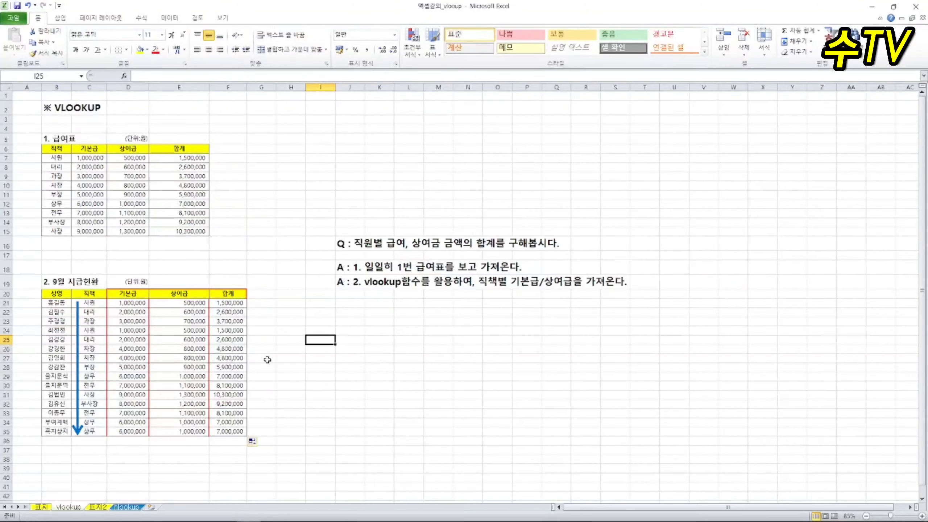
{"action": "type", "text": "e"}
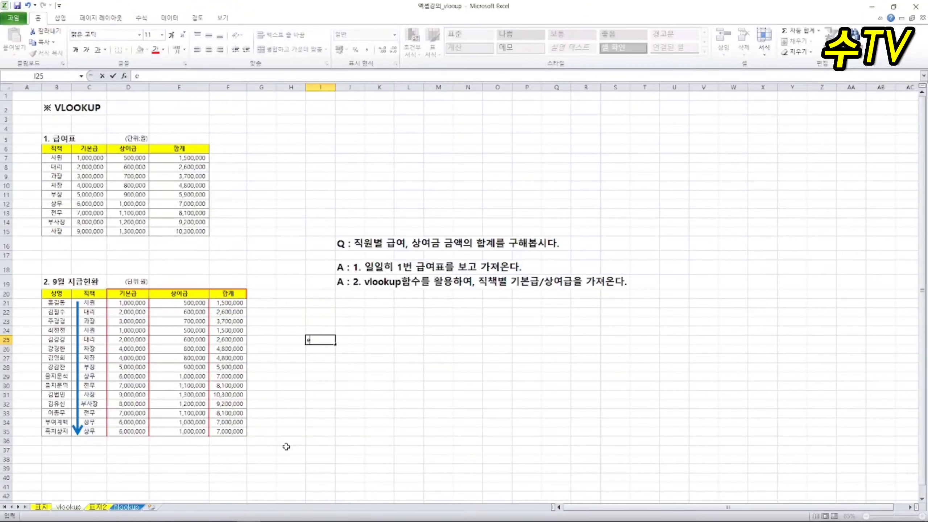
{"action": "left_click", "coordinate": [286, 448]}
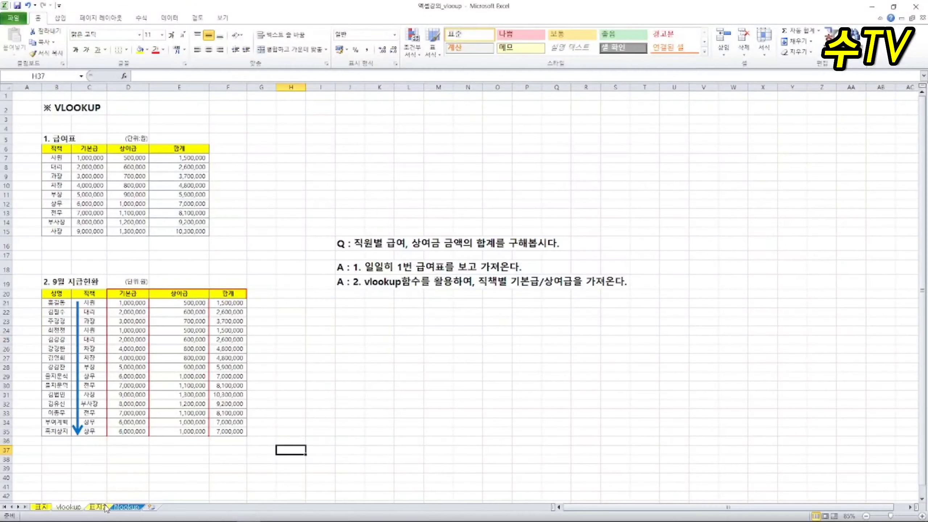